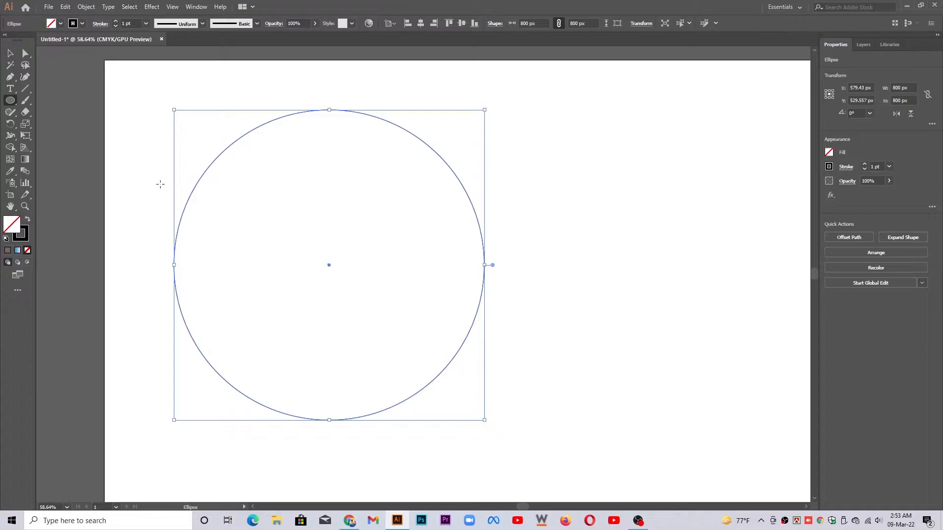
Draw the figure's upper edge with the Pen tool, curving from outside the large circle's left side through a dip up to a corner tip inside it
left_click(10, 76)
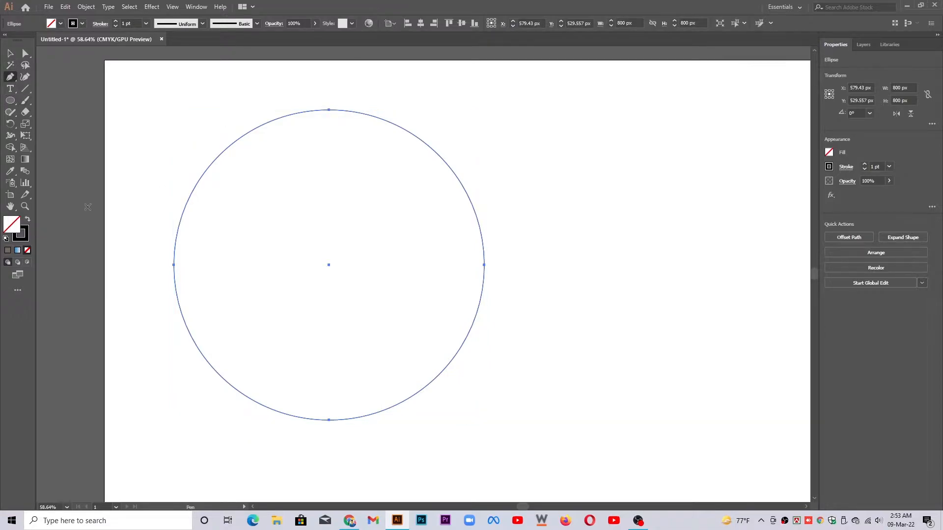
left_click(128, 174)
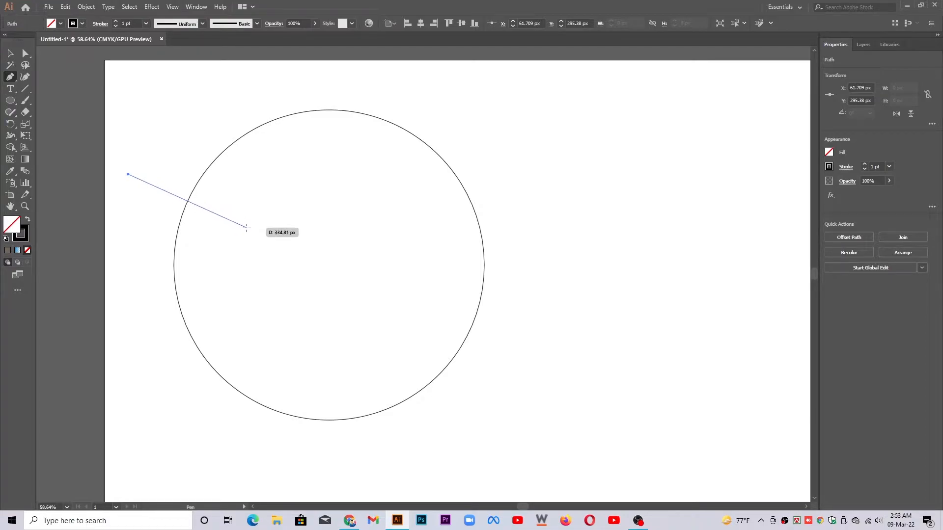
left_click_drag(247, 227, 320, 149)
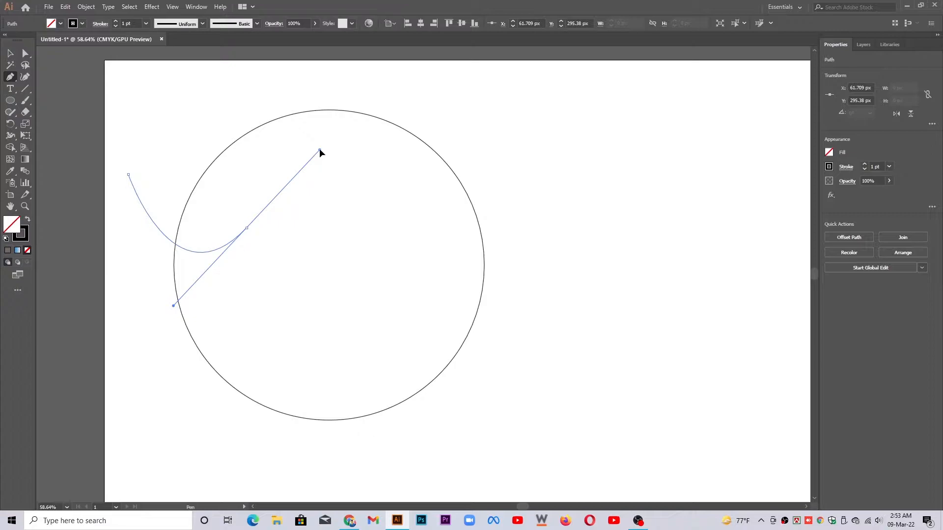
left_click_drag(319, 148, 319, 149)
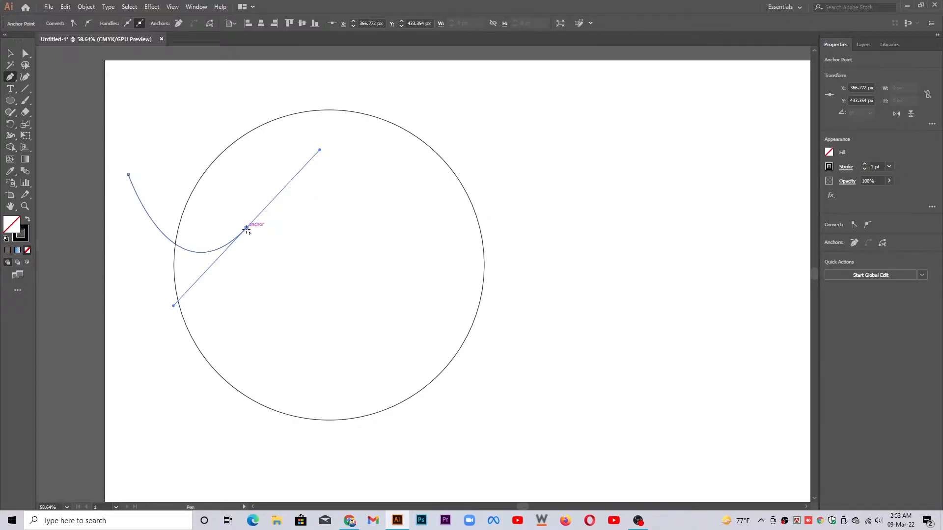
left_click_drag(246, 227, 323, 185)
left_click_drag(327, 185, 346, 213)
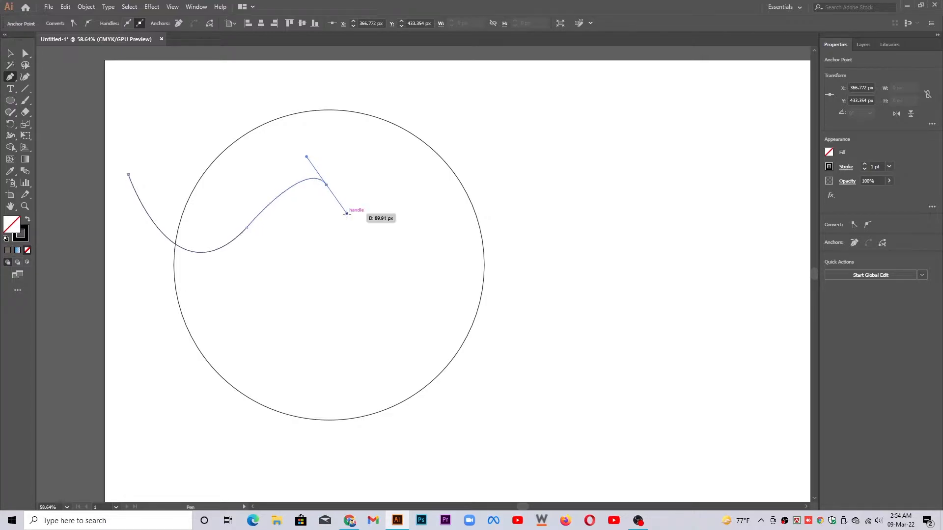
left_click(327, 186)
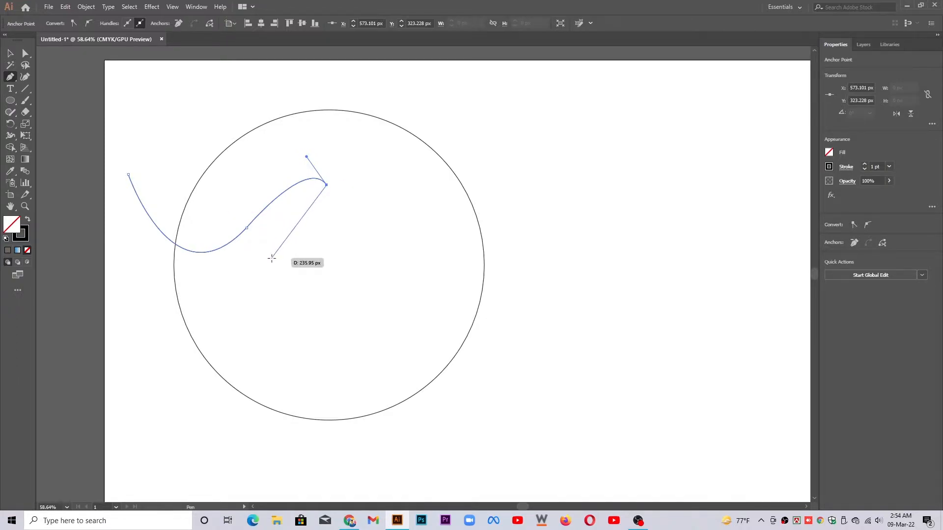
Continue the path down a concave inner curve to the circle's lower right edge, follow the circle's bottom, and close it at the starting point
left_click_drag(275, 265, 270, 340)
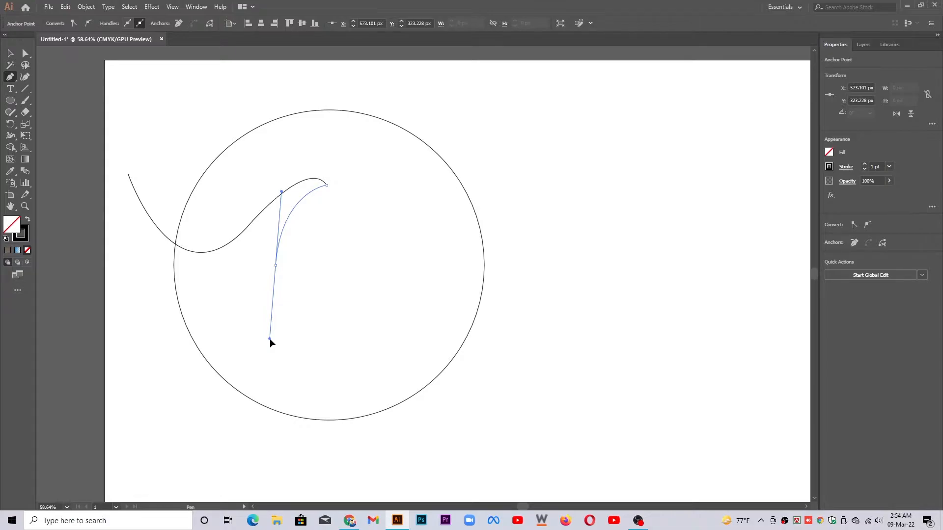
left_click(275, 265)
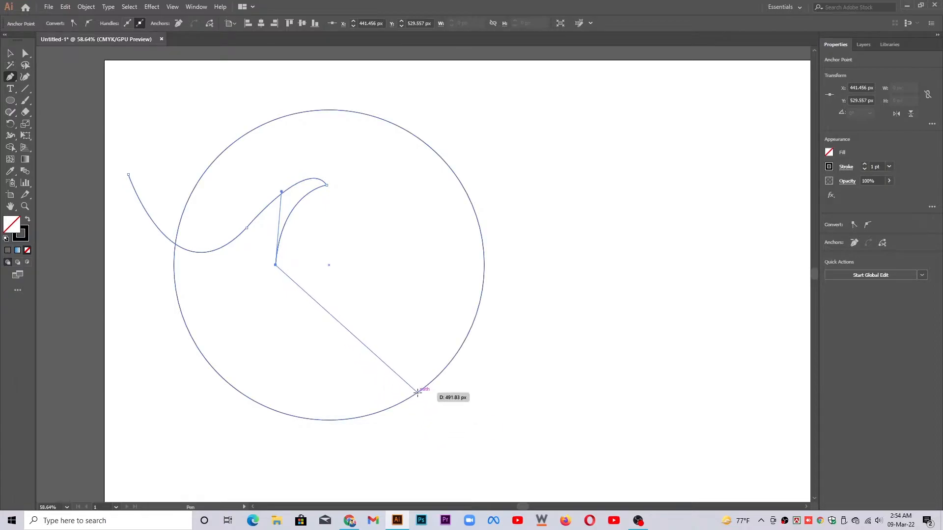
left_click_drag(417, 392, 563, 389)
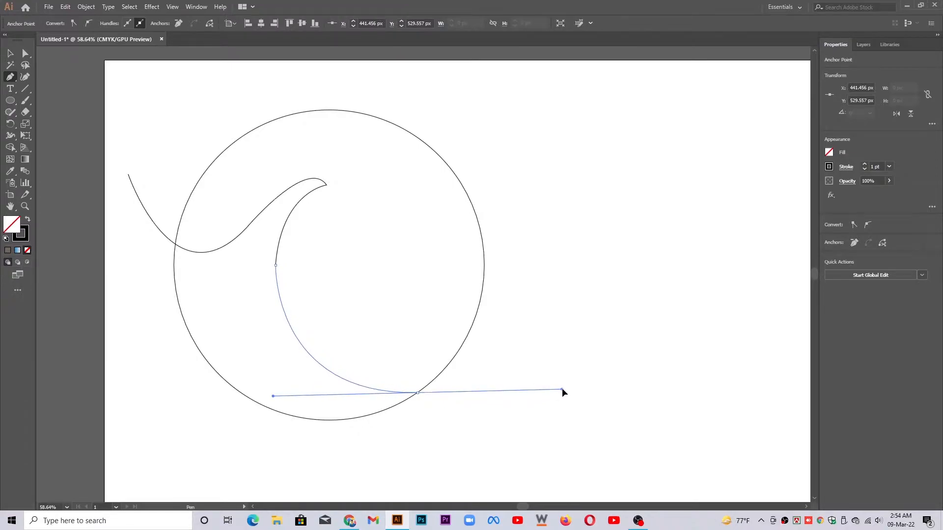
left_click(418, 393)
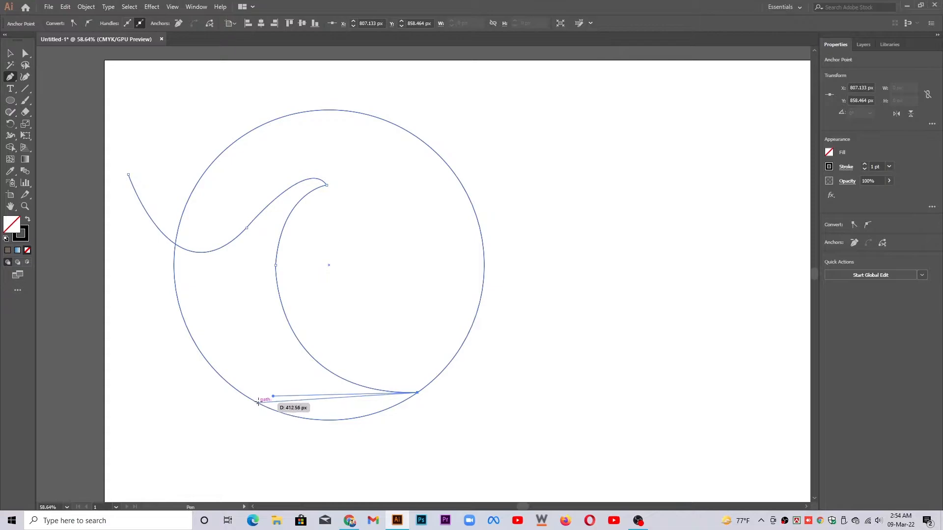
left_click_drag(257, 402, 166, 361)
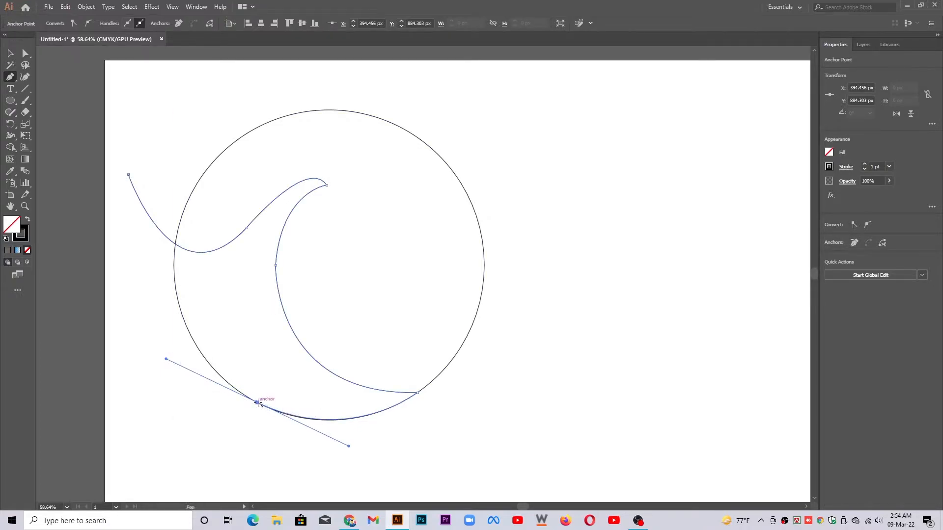
left_click_drag(257, 403, 129, 176)
left_click_drag(131, 178, 116, 90)
Draw a circle about 243 px in diameter and place it in the dip of the figure's upper edge as the head
scroll(173, 330, "down", 3)
scroll(251, 324, "down", 2)
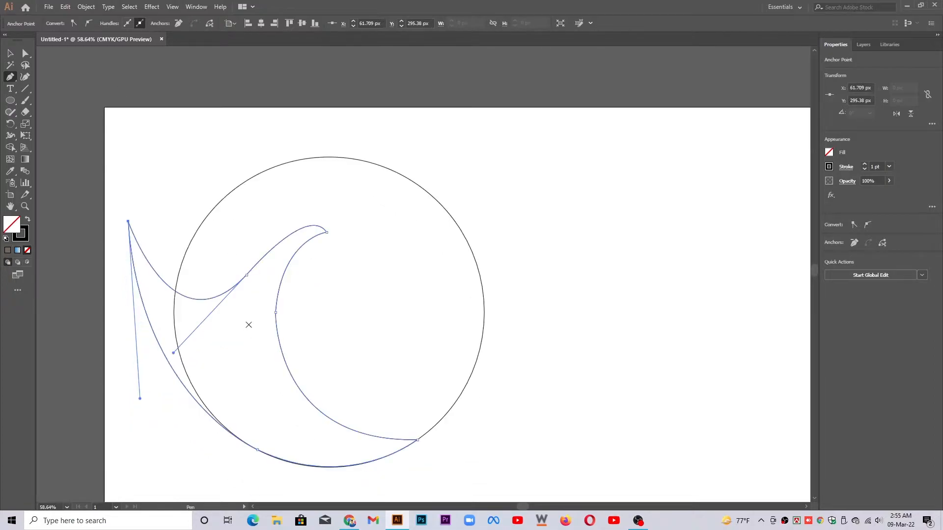
scroll(253, 323, "down", 2)
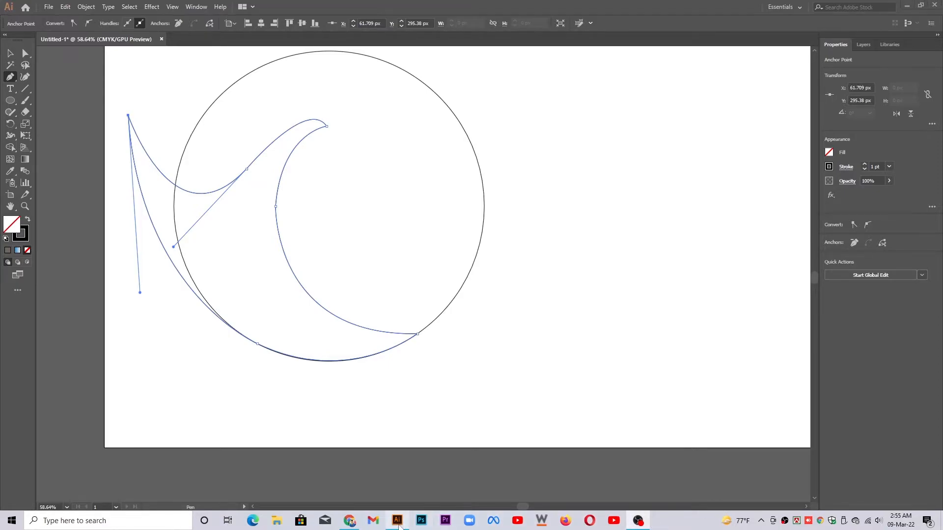
left_click(10, 100)
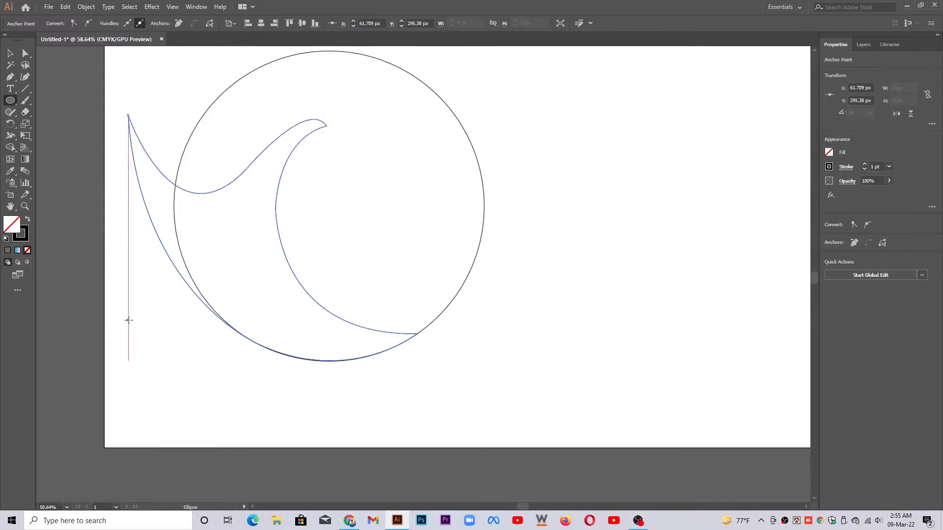
left_click_drag(128, 320, 164, 369)
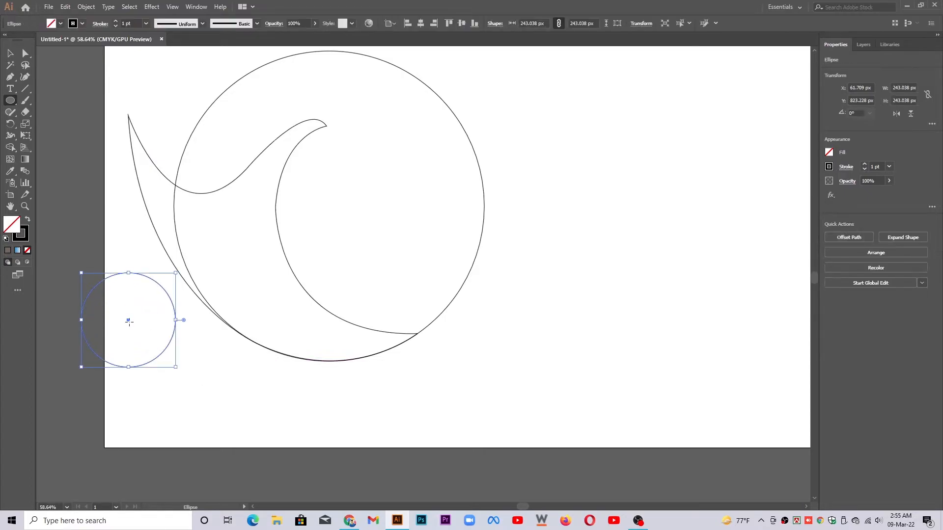
left_click_drag(128, 320, 204, 137)
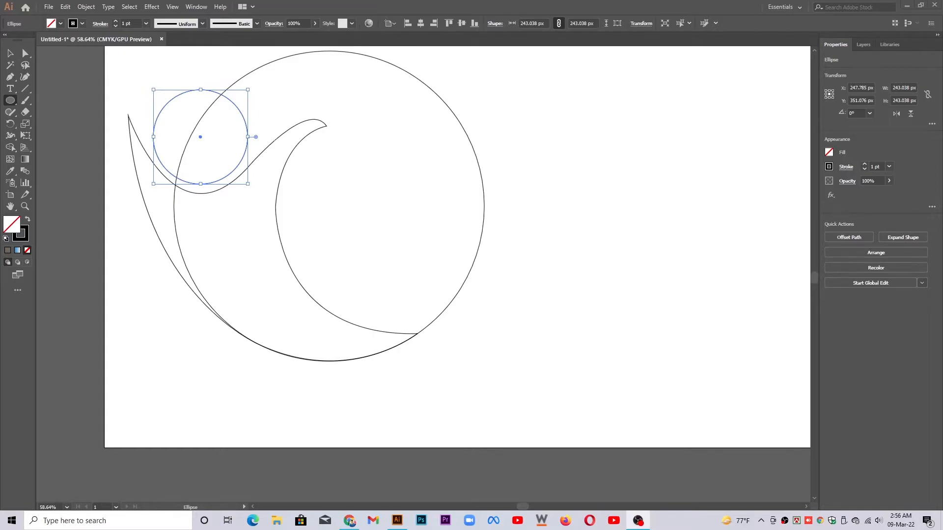
left_click(423, 369)
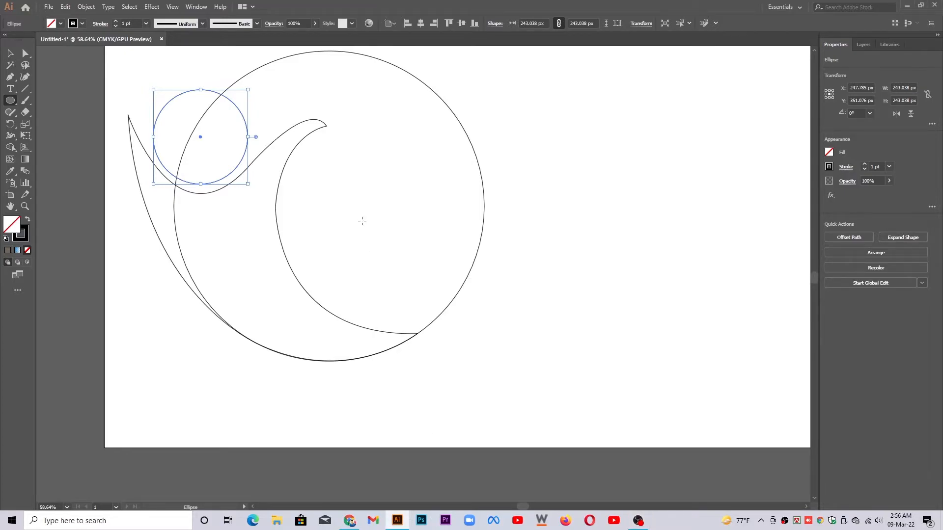
Duplicate the 800 px circle, offsetting the copy about 96 px left and 57 px up
left_click(10, 53)
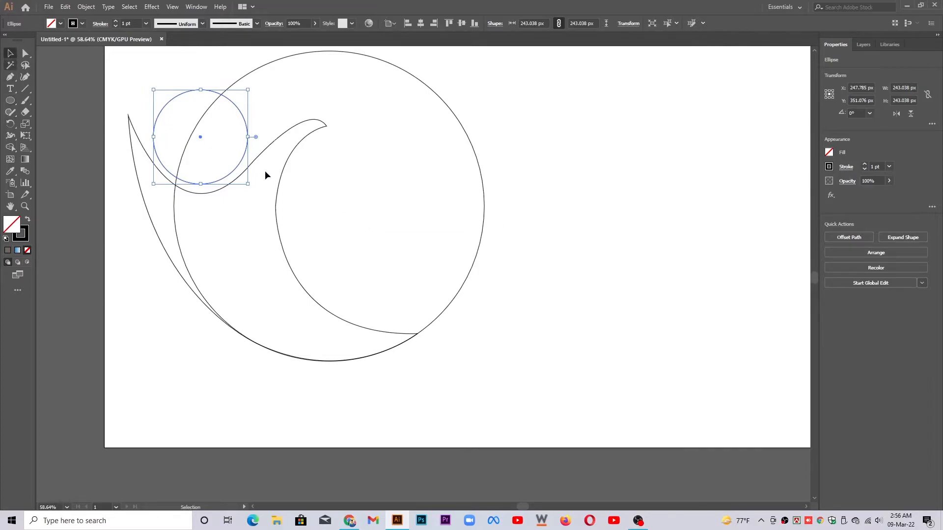
left_click(404, 211)
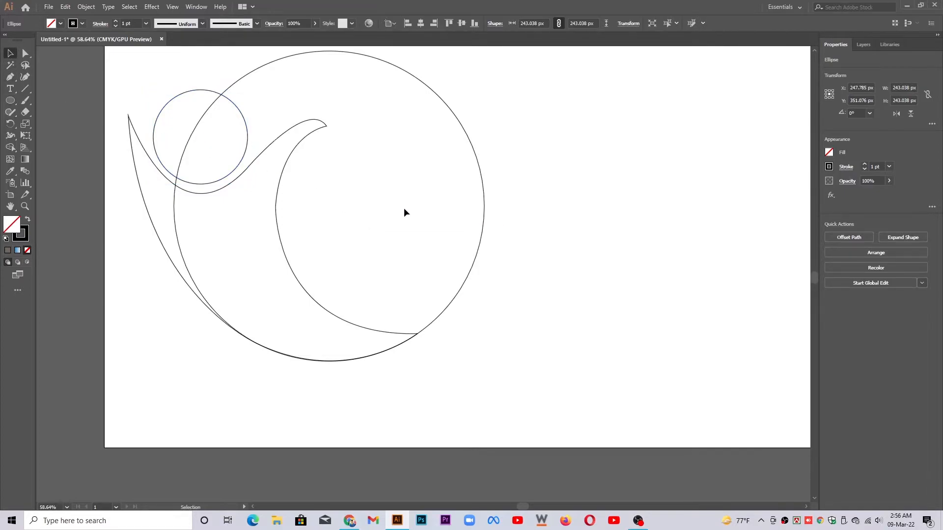
left_click(478, 252)
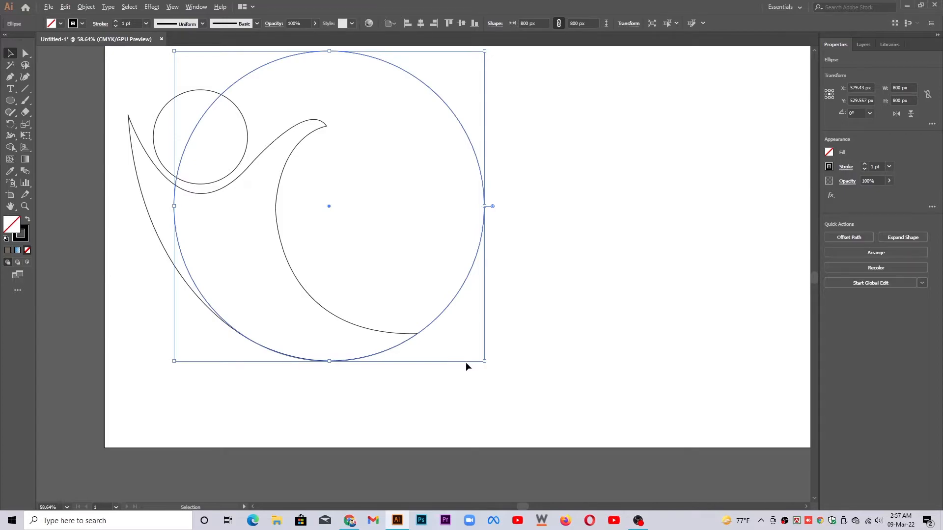
left_click(428, 366)
left_click(418, 351)
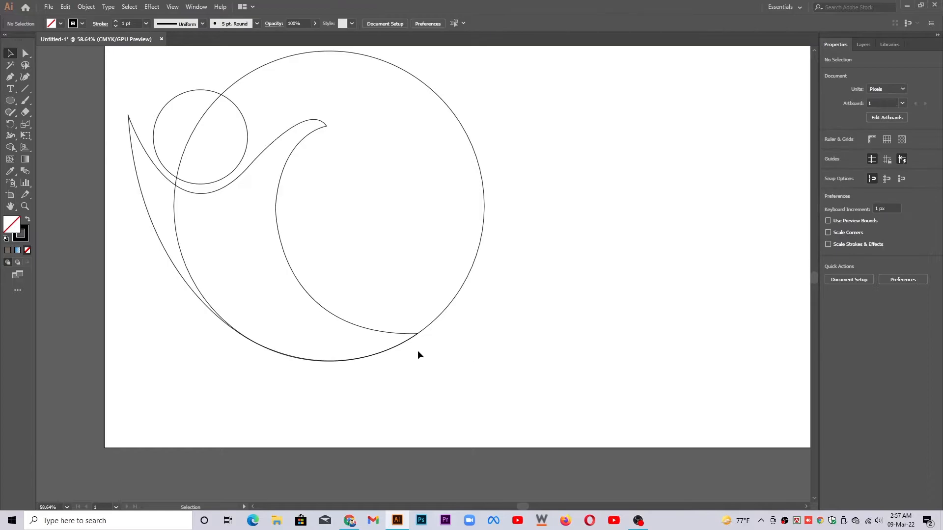
left_click(638, 520)
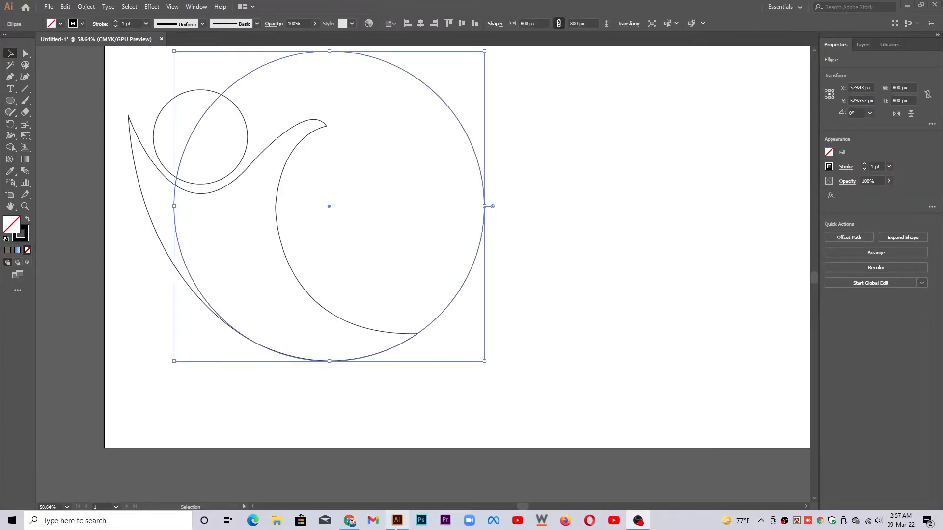
left_click(397, 520)
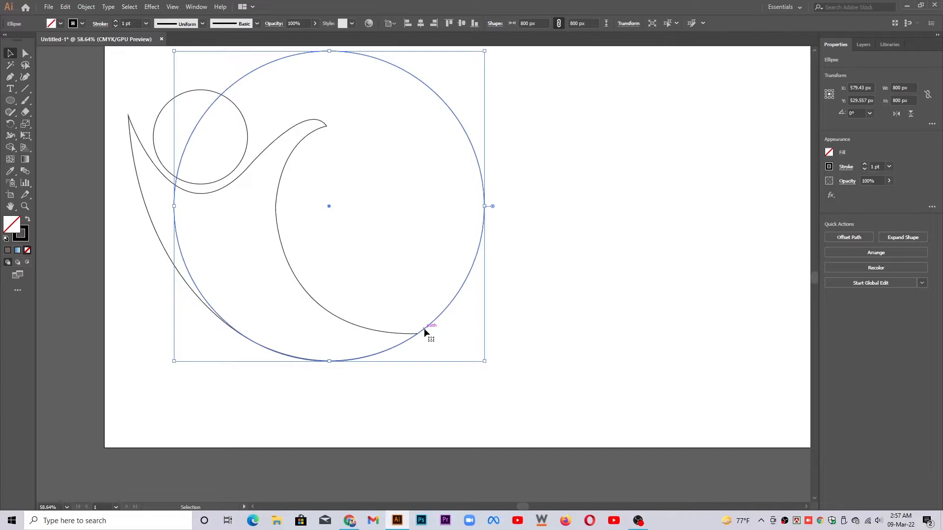
left_click_drag(424, 329, 381, 310)
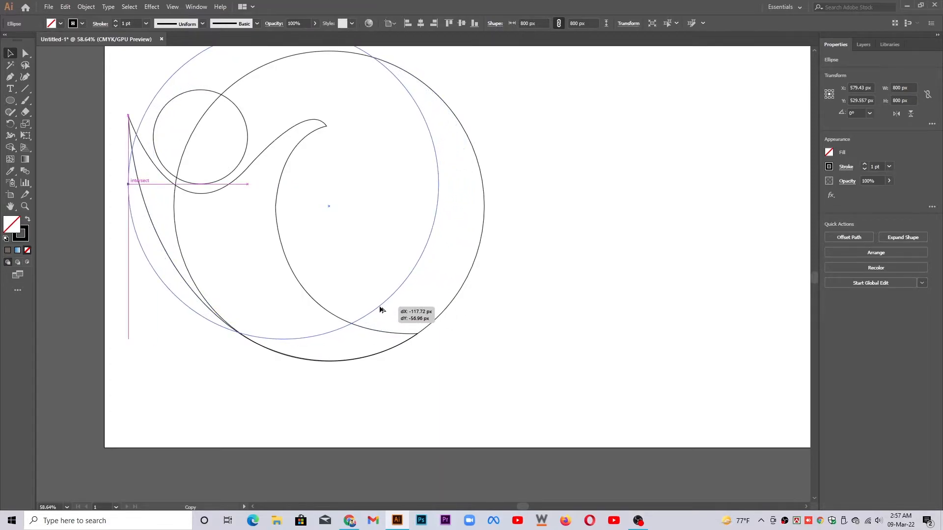
left_click_drag(379, 310, 388, 310)
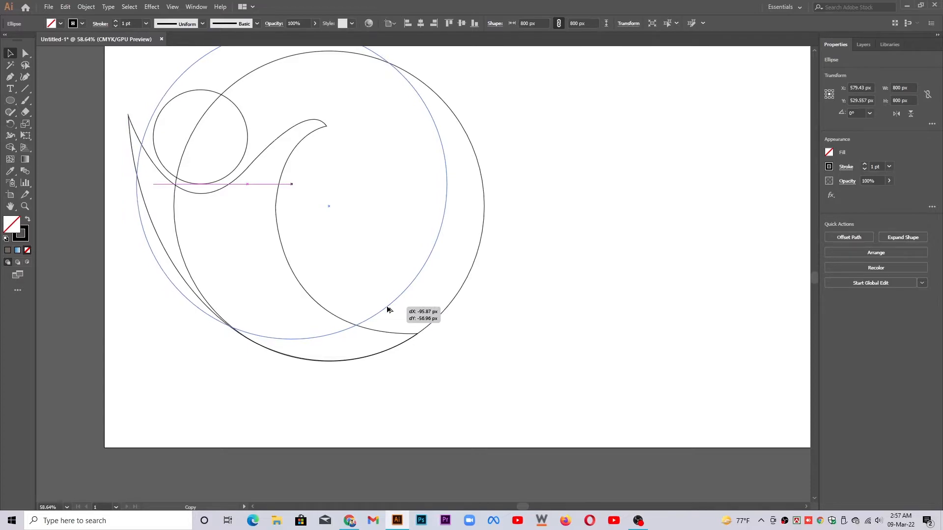
left_click_drag(388, 310, 387, 309)
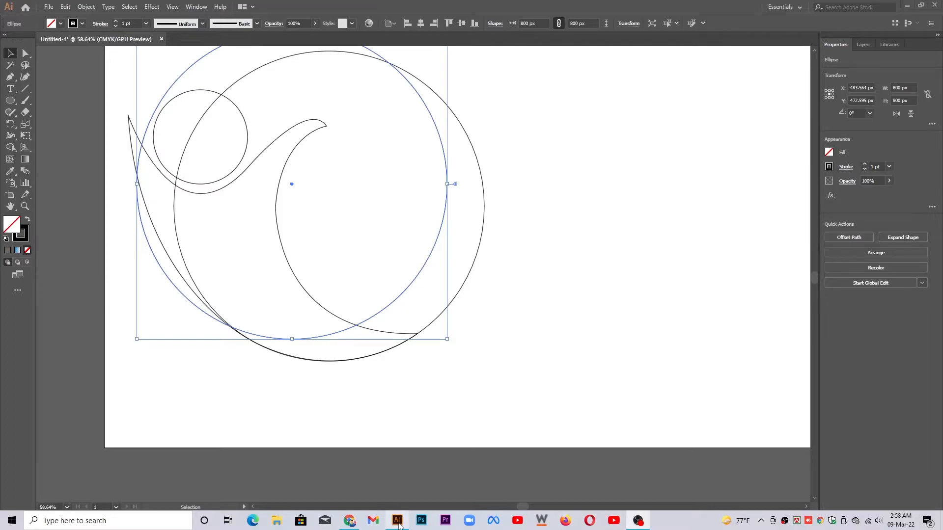
Subtract the offset copy from the original large circle to leave a crescent on the lower right
left_click(467, 283)
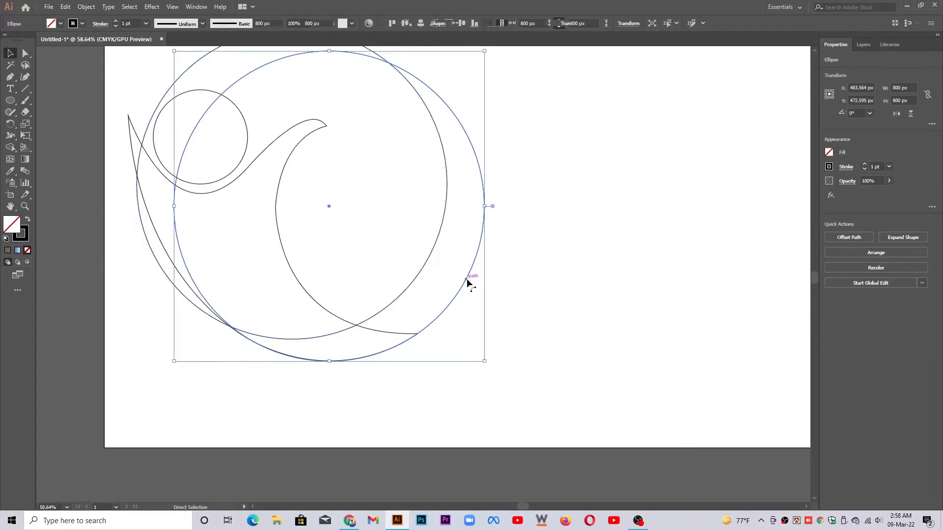
left_click(432, 253, "shift")
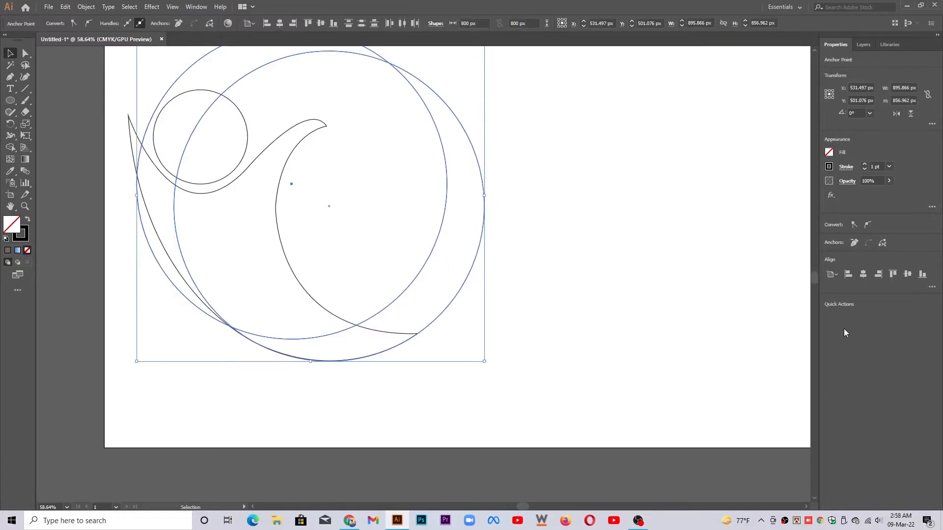
key("Delete")
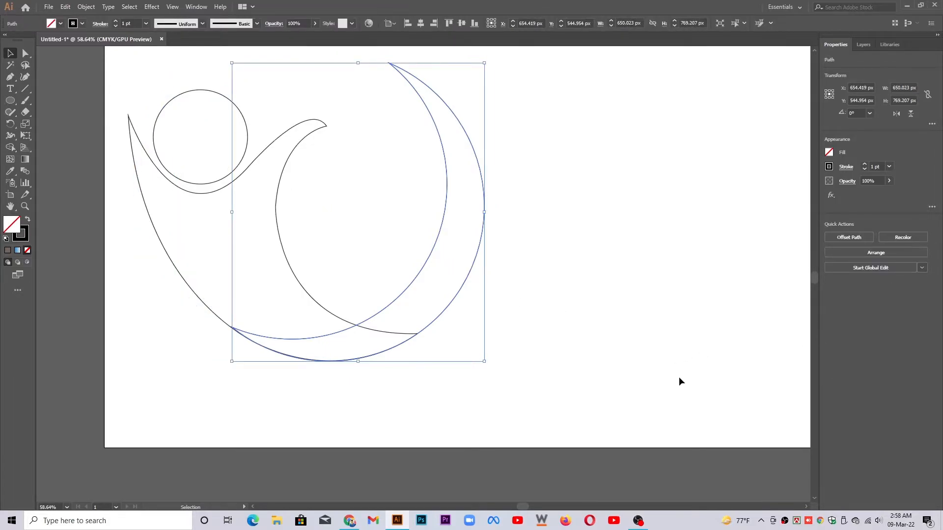
Start a path with the Pen tool on the figure's inner edge and curve it through the gap up to the crescent's inner edge anchor
key("p")
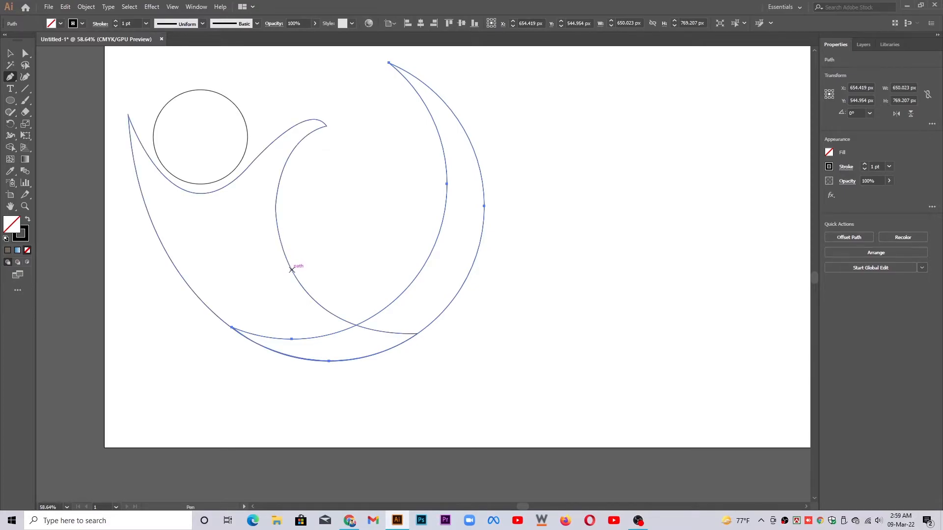
left_click(295, 276)
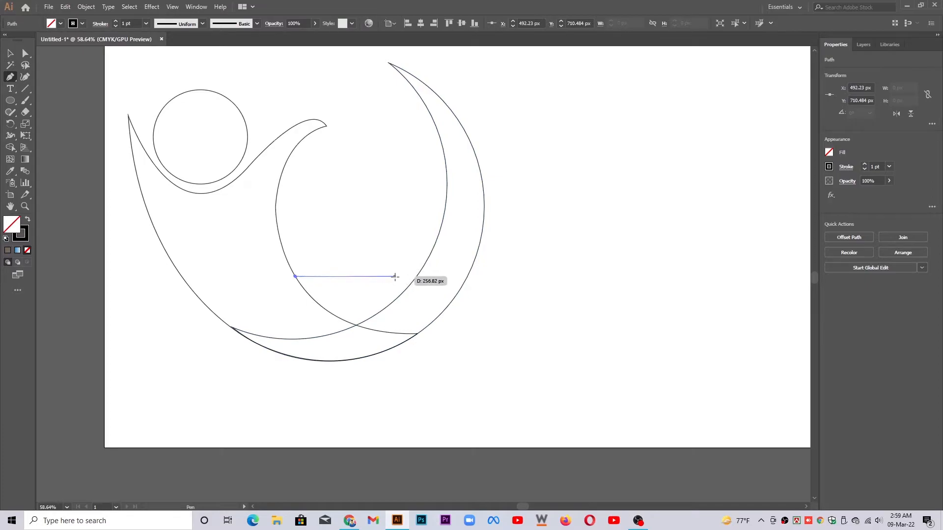
left_click_drag(397, 277, 451, 231)
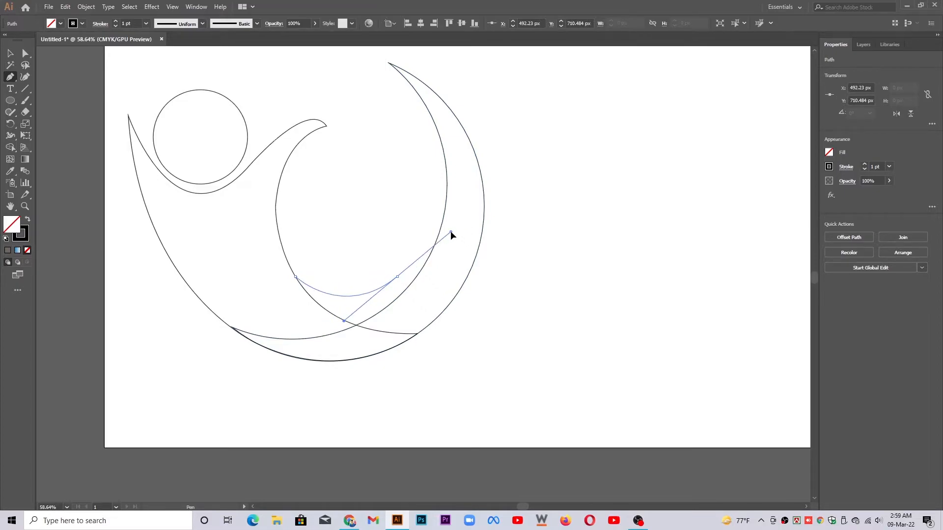
left_click_drag(450, 231, 450, 231)
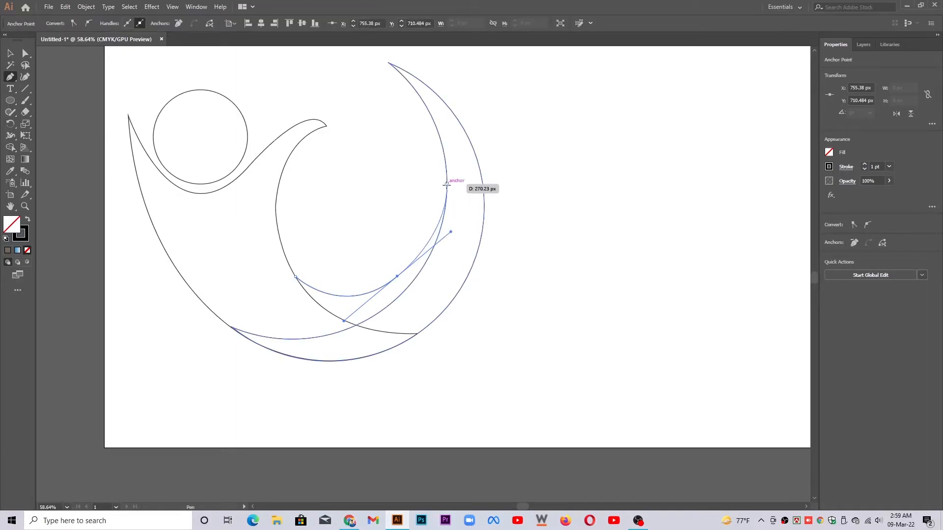
left_click(447, 184)
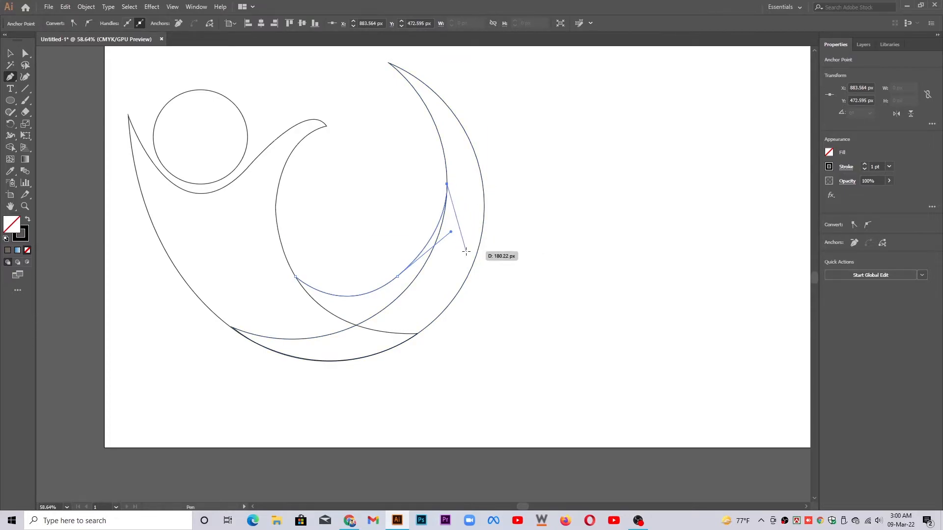
Continue the path with straight segments down through the crescent's body and across the figure's lower part, closing it at the starting point
left_click(466, 246)
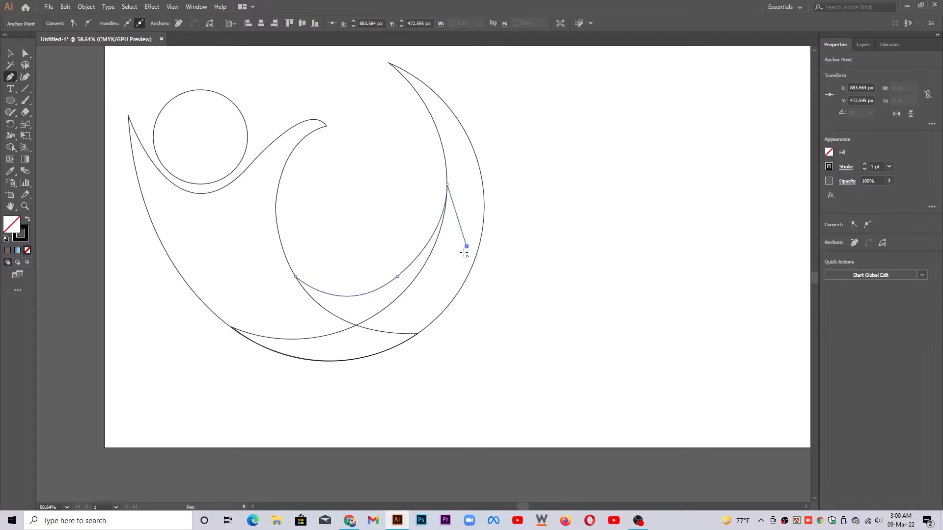
left_click(402, 323)
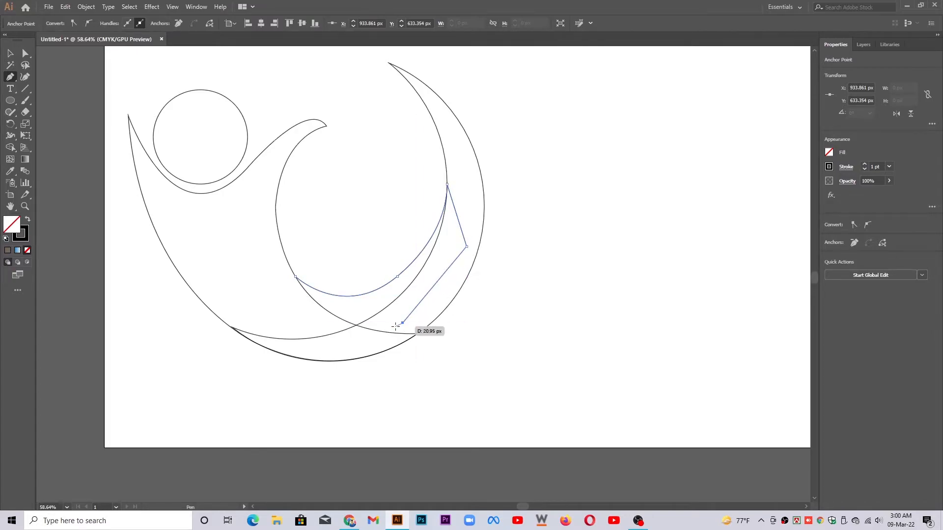
left_click(346, 340)
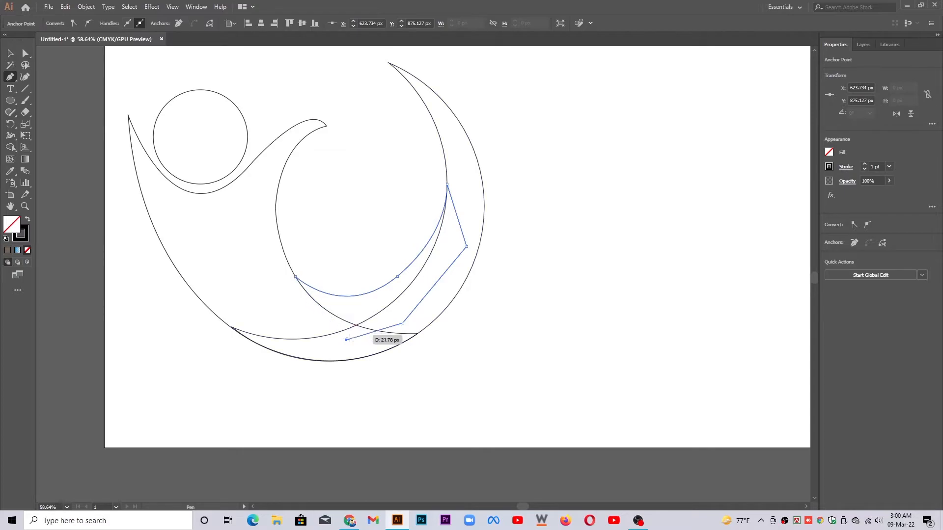
key("ctrl+z")
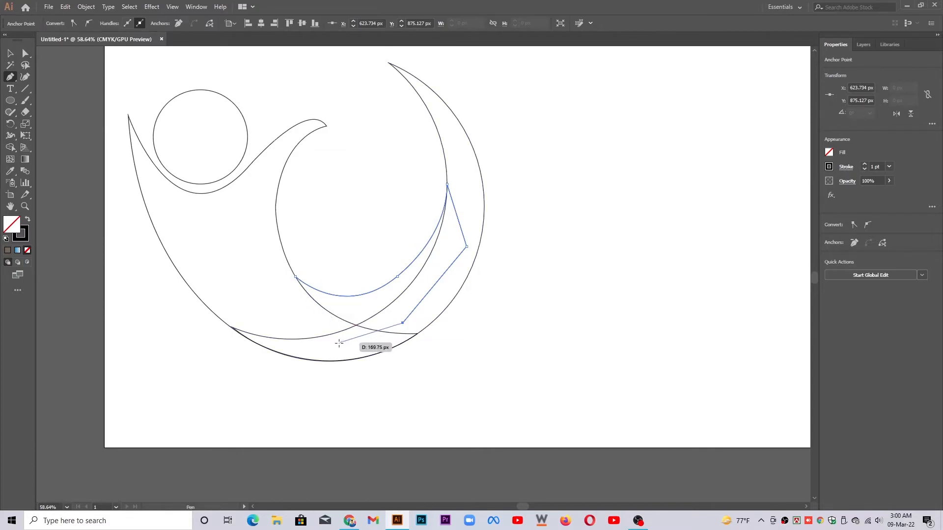
left_click(334, 345)
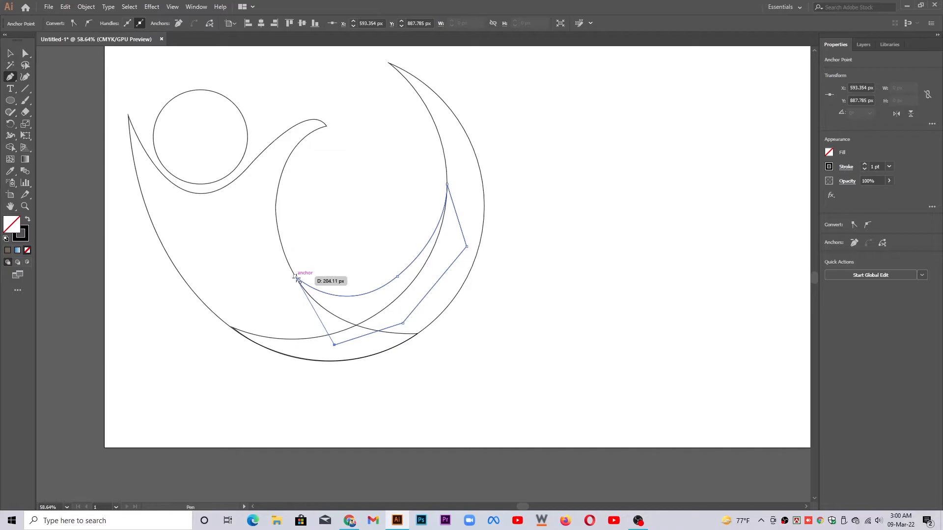
left_click(297, 278)
Select the new closed path together with the crescent and unite them into a single shape
left_click(639, 528)
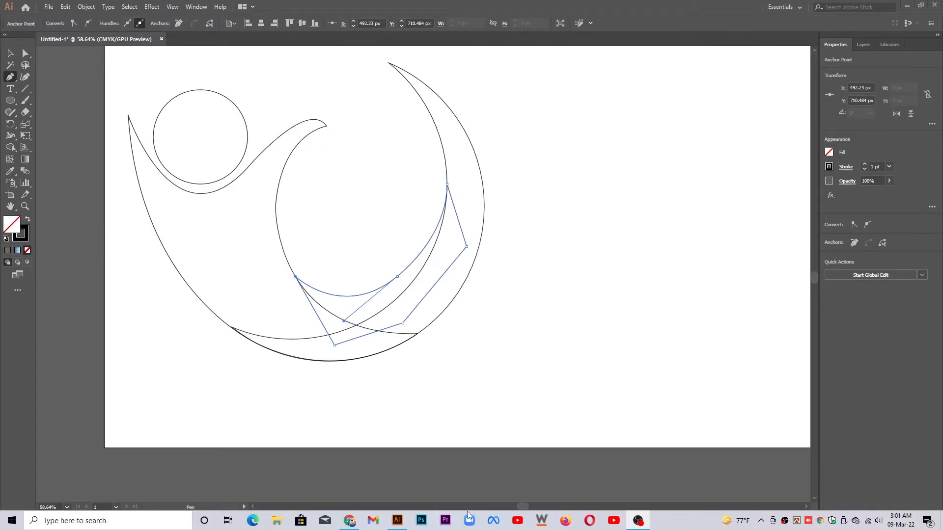
left_click(397, 521)
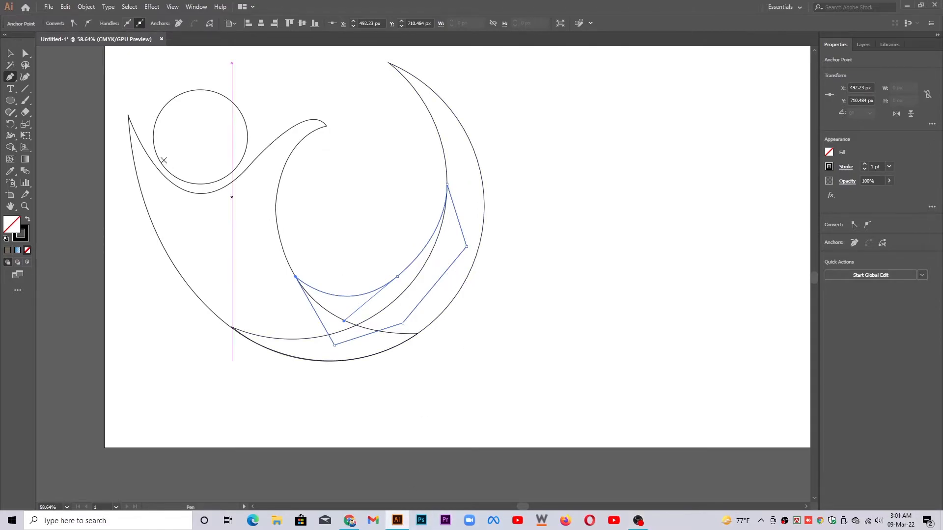
left_click(9, 53)
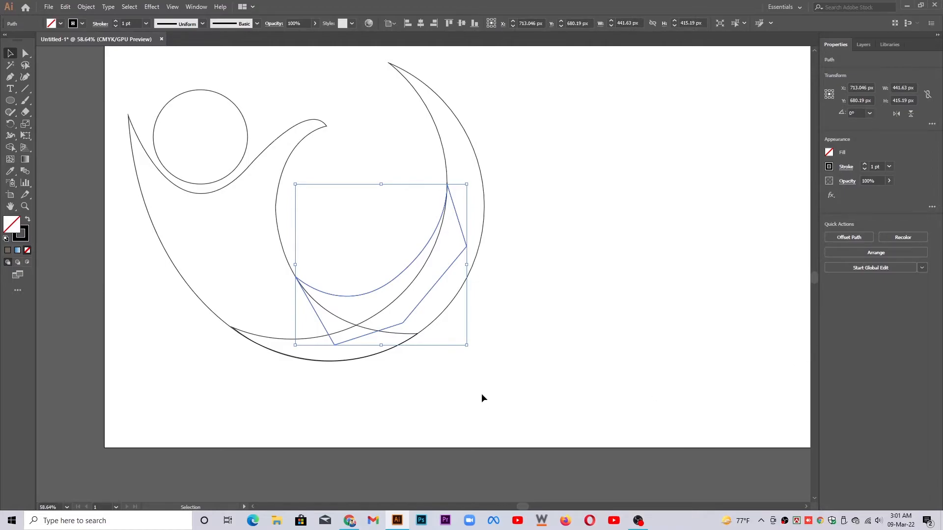
left_click(633, 524)
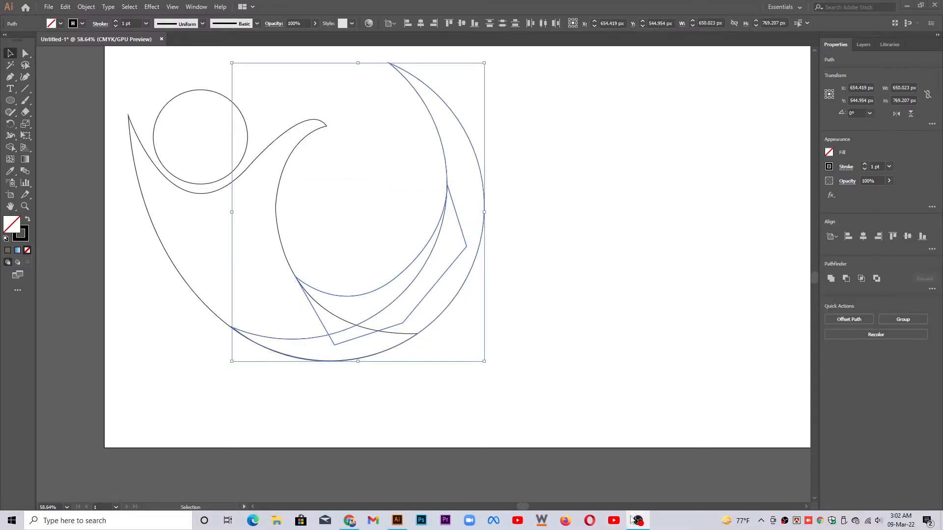
left_click(397, 521)
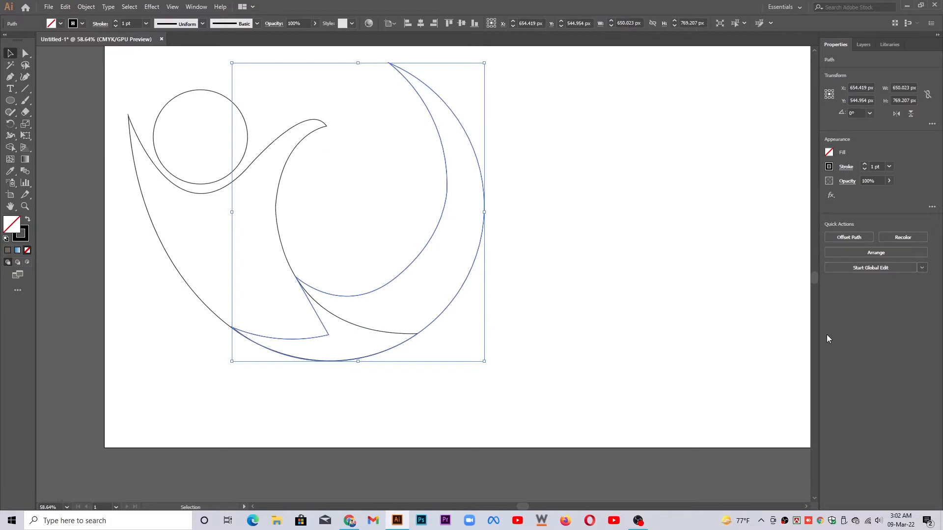
left_click(638, 521)
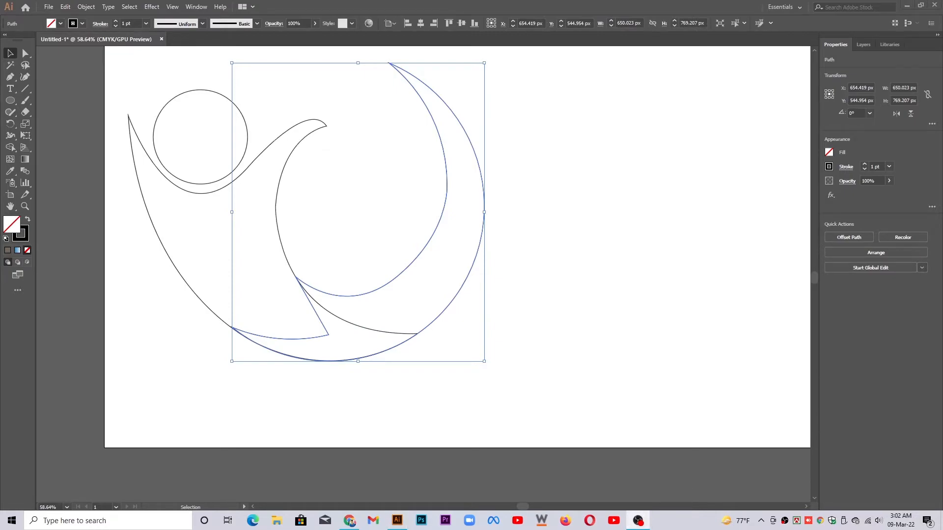
left_click(397, 522)
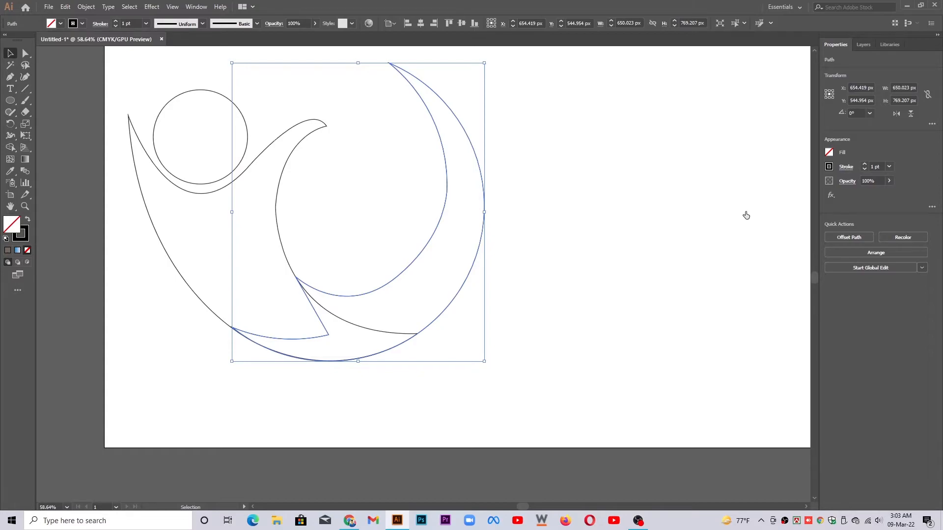
Fill the united crescent with the yellow-orange-red linear gradient and send it behind the figure
key("period")
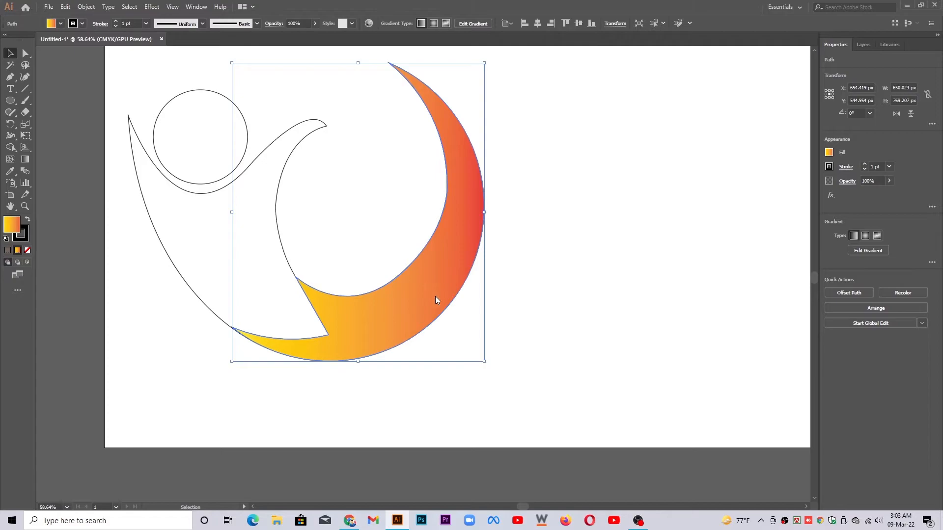
key("ctrl+shift+bracketleft")
left_click(459, 401)
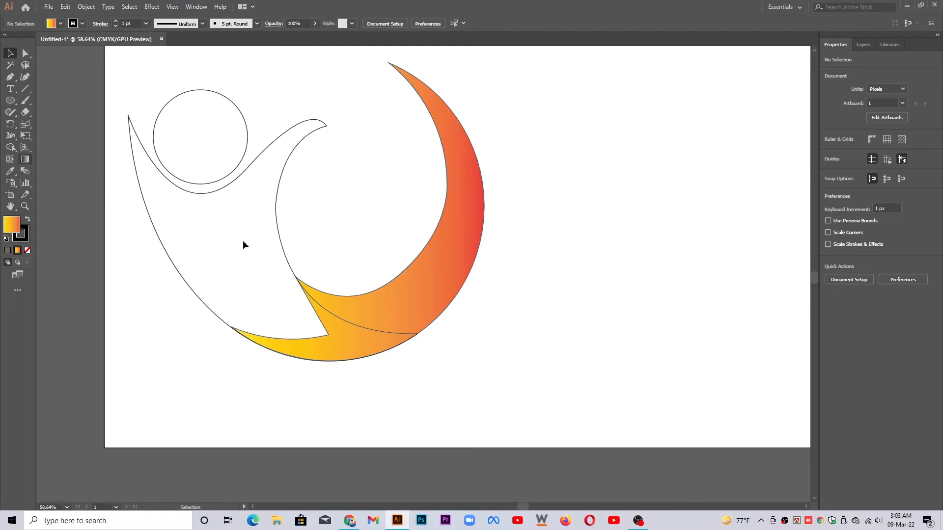
Redirect the crescent's gradient along a steep diagonal, running from yellow at its upper tip to red at its bottom
left_click(443, 277)
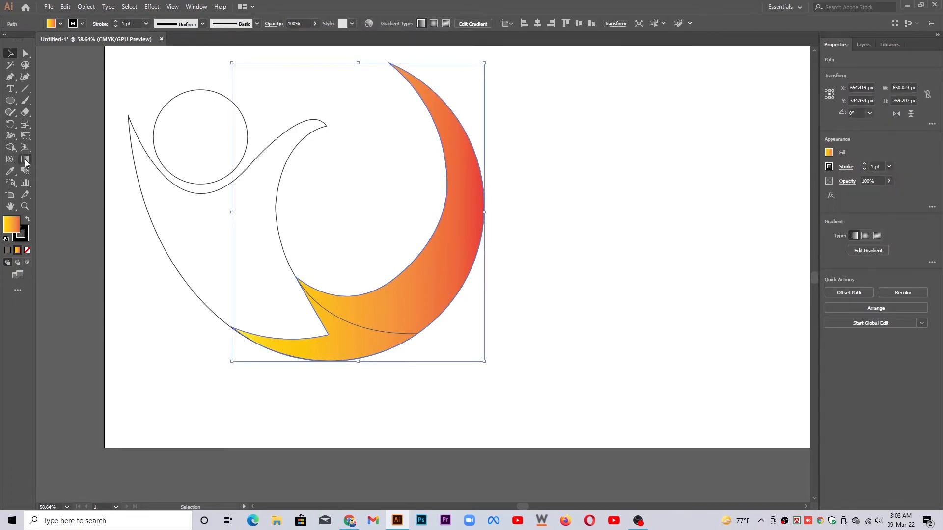
key("g")
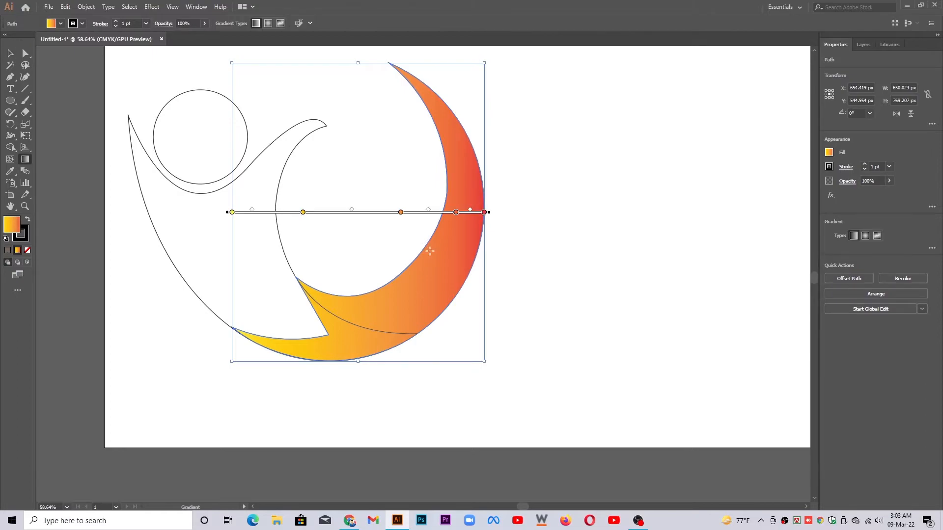
mouse_move(506, 189)
left_mouse_down()
mouse_move(495, 311)
mouse_move(483, 329)
mouse_move(461, 330)
mouse_move(416, 403)
left_mouse_up()
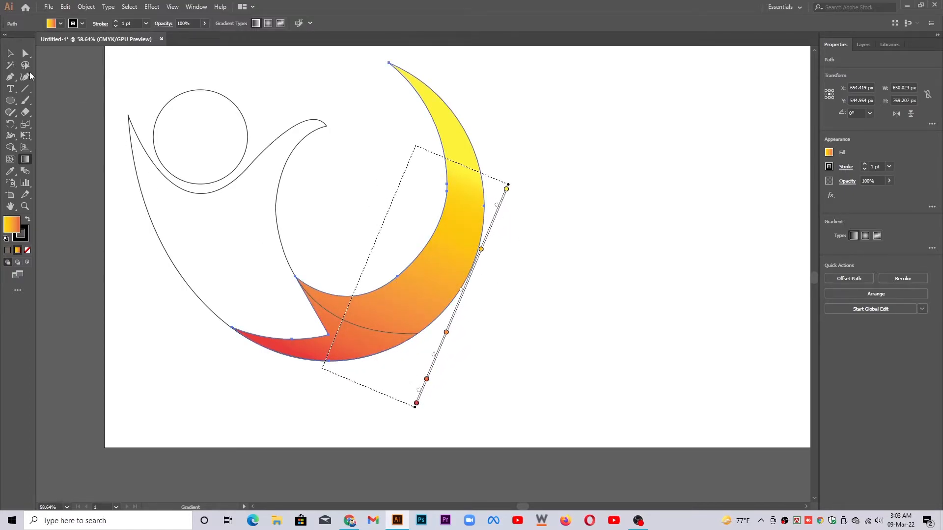
left_click(10, 54)
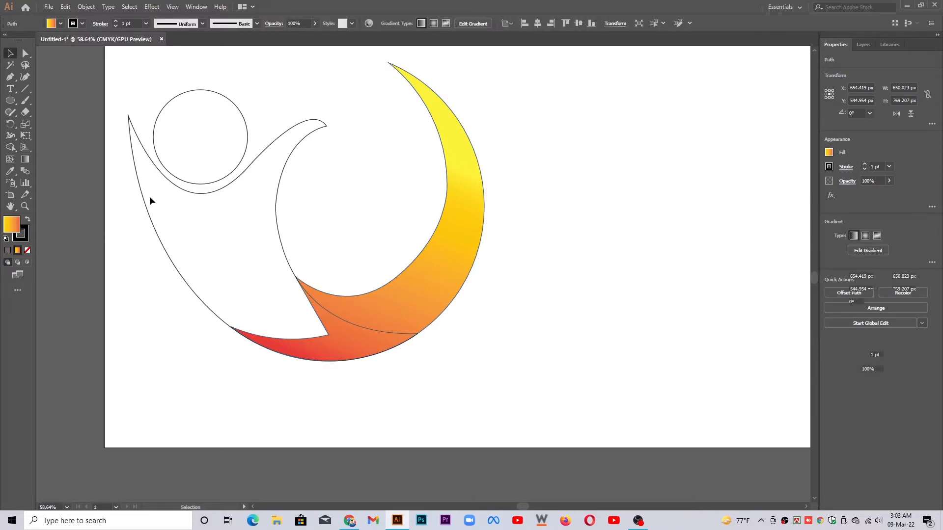
Fill the head and figure with the same gradient and run it diagonally across both, from yellow at the top to red below
left_click_drag(178, 215, 142, 84)
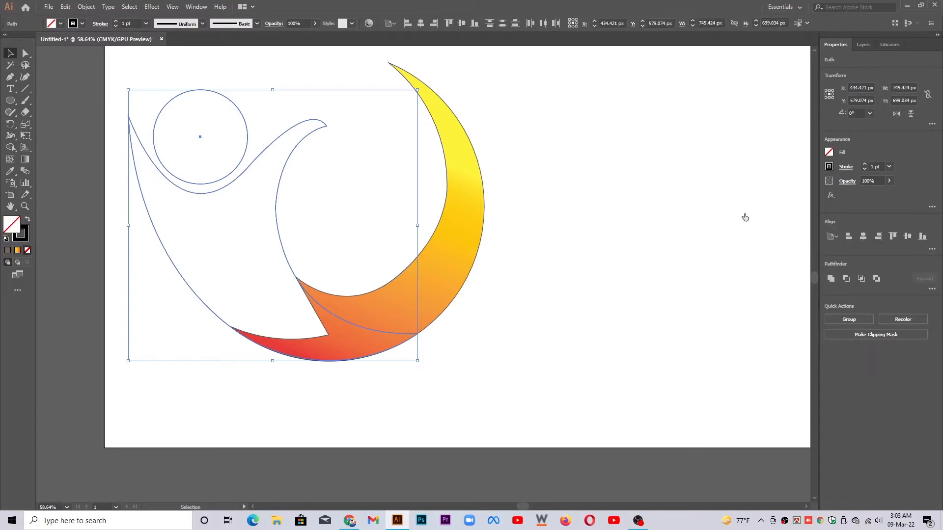
key("period")
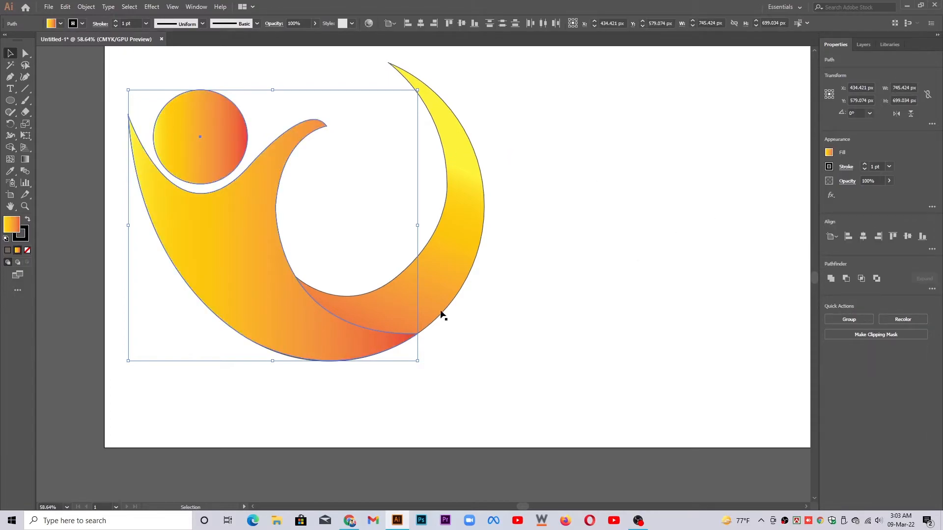
key("g")
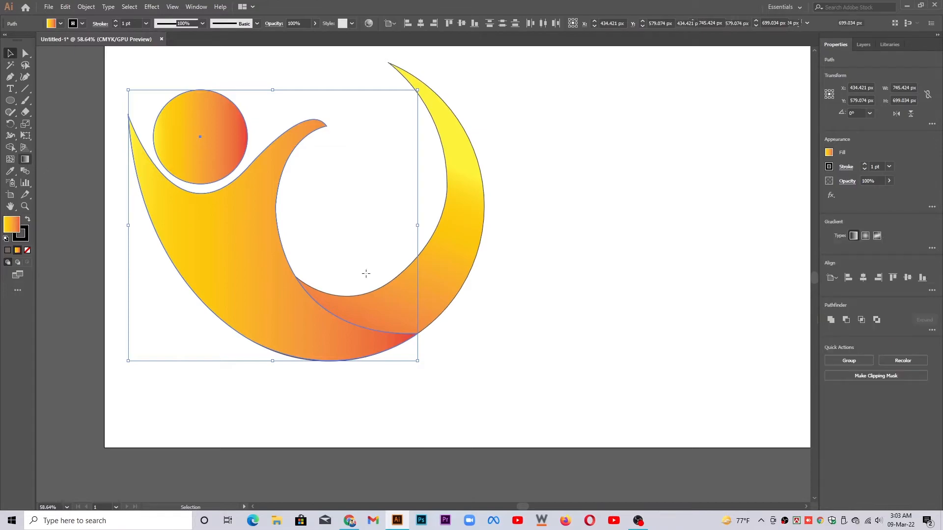
left_click_drag(516, 214, 448, 397)
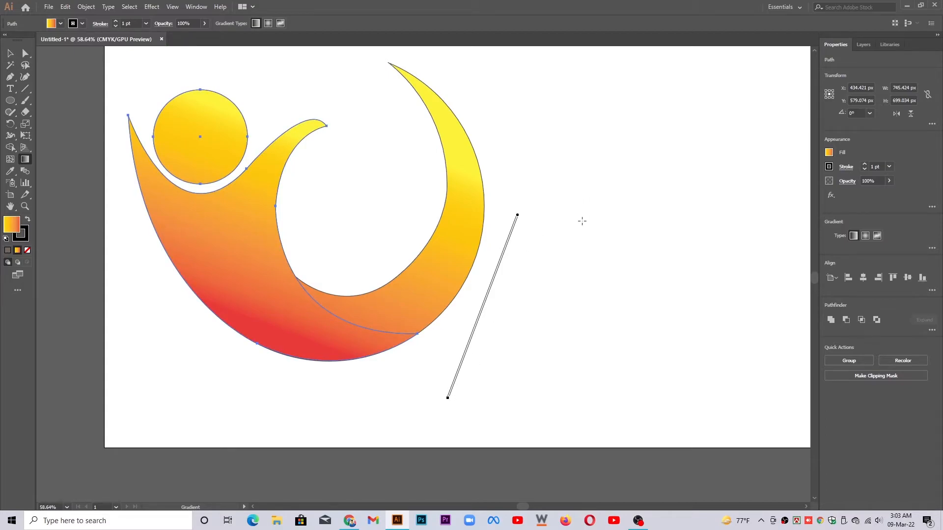
left_click(10, 53)
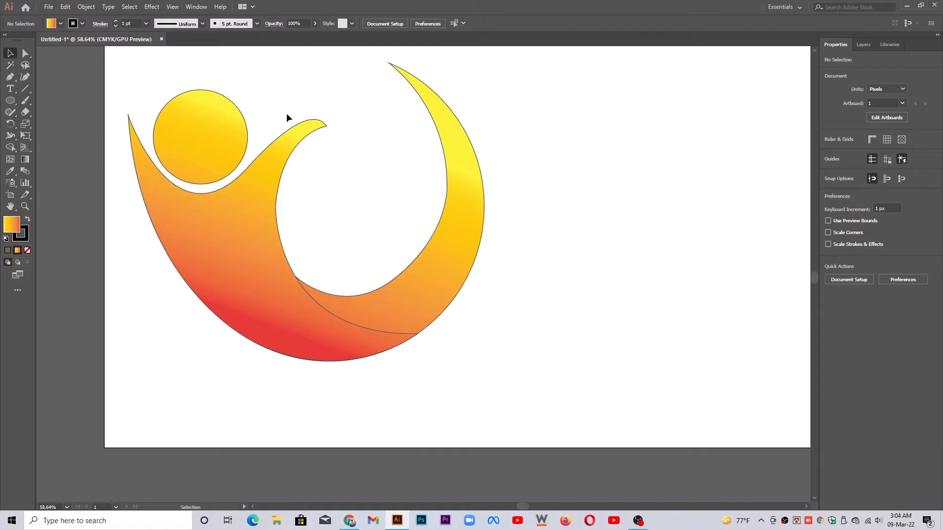
Try to reshape the tip of the figure's raised arm beside the crescent by moving its end anchor point
left_click(319, 125)
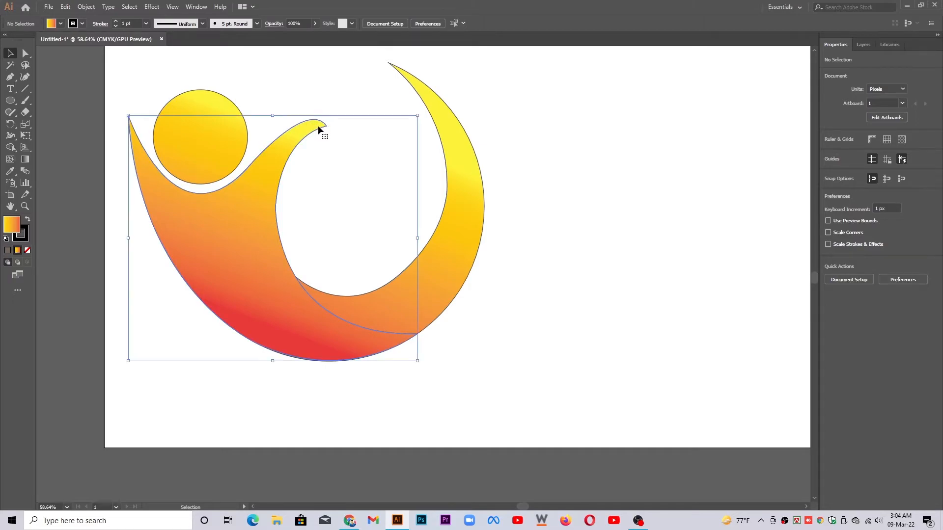
left_click(28, 55)
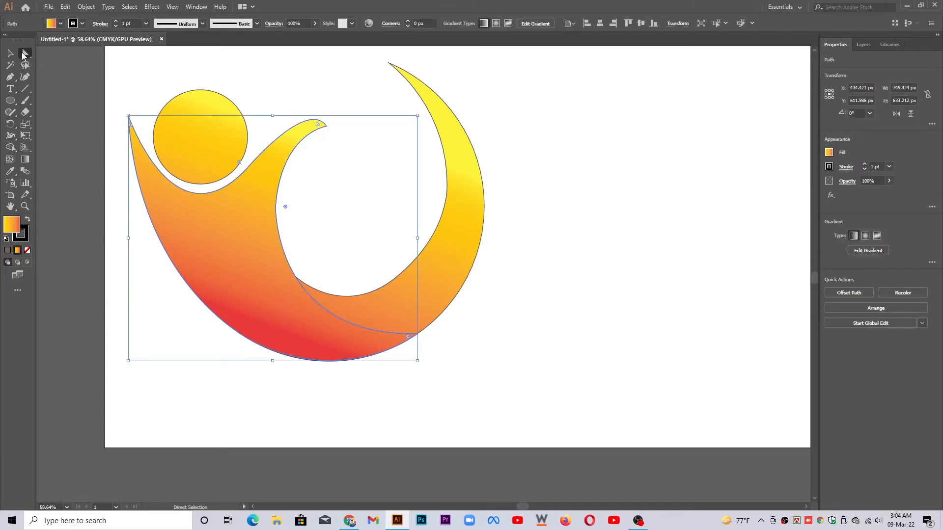
left_click(325, 126)
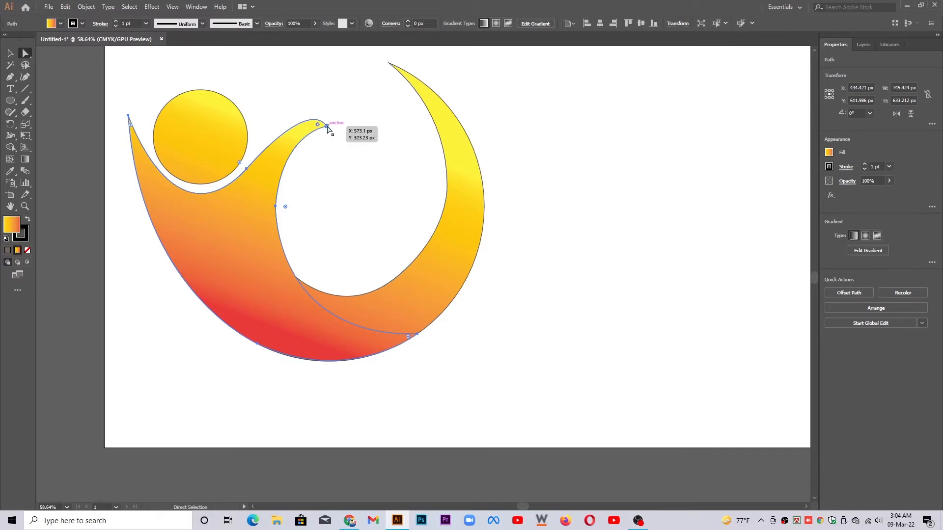
left_click_drag(327, 126, 326, 121)
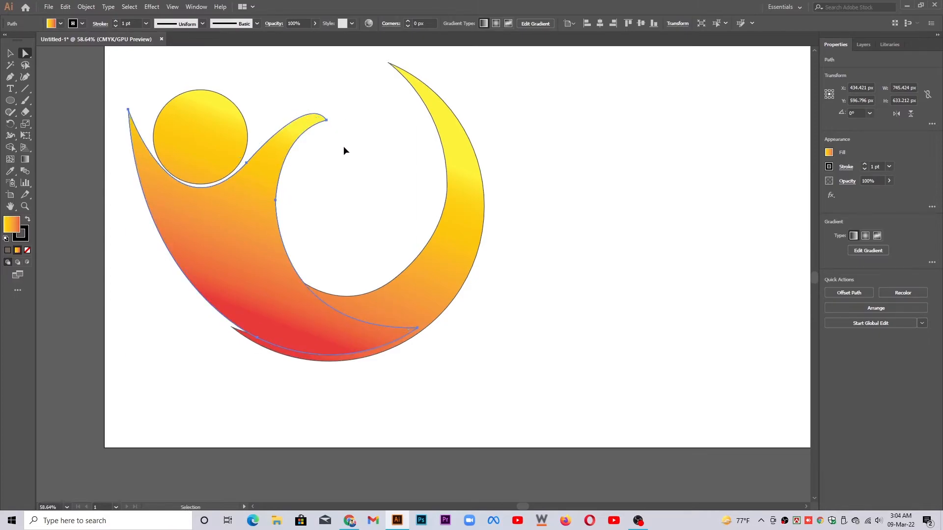
key("ctrl")
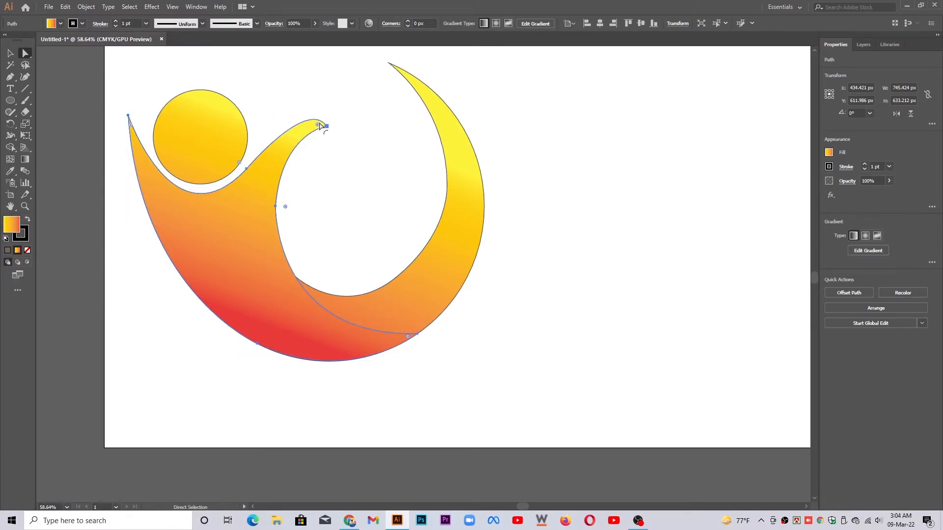
left_click_drag(318, 127, 349, 131)
left_click(327, 127)
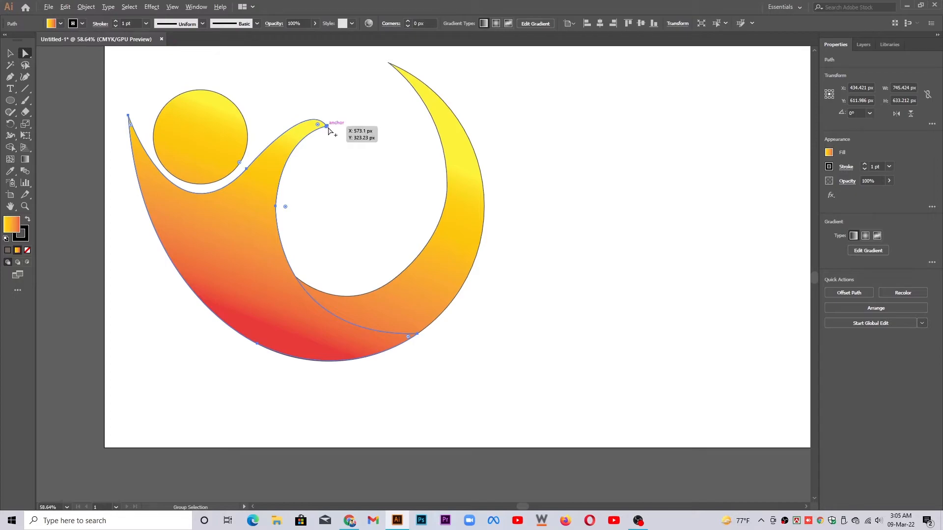
left_click_drag(329, 131, 329, 126)
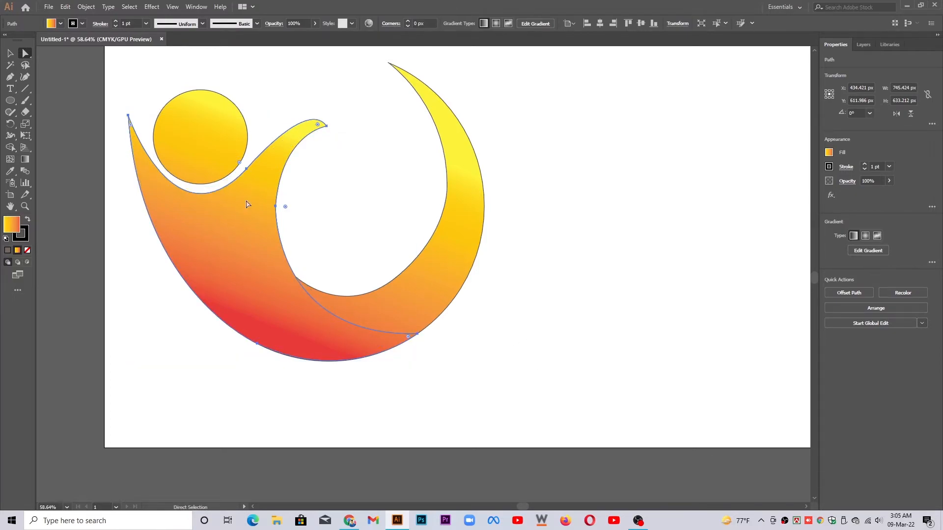
Redirect the crescent's gradient along a shallow diagonal, from yellow beyond its outer right edge to red near its bottom
left_click(10, 52)
left_click(540, 274)
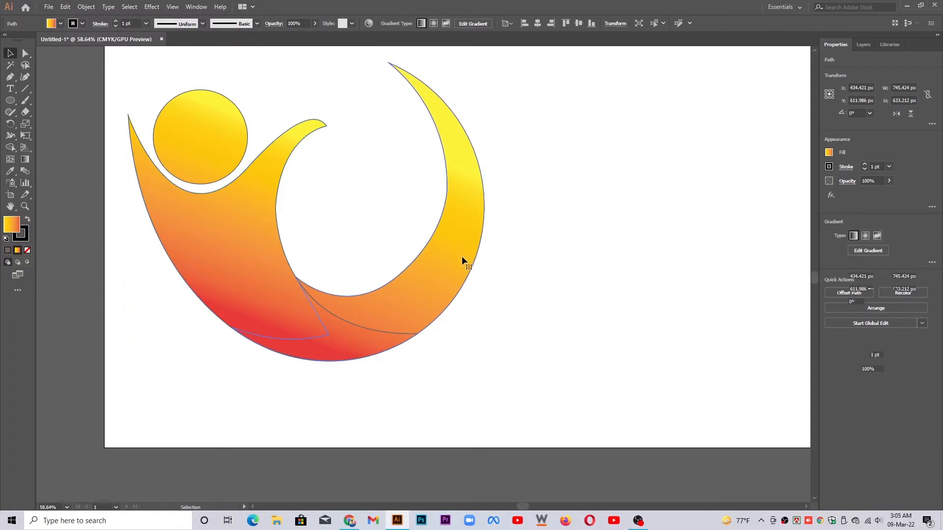
key("ctrl+z")
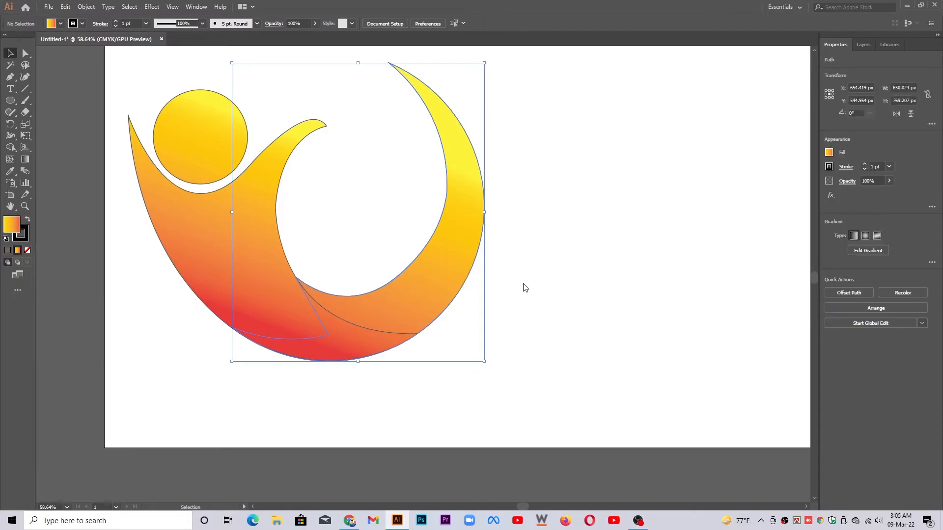
key("g")
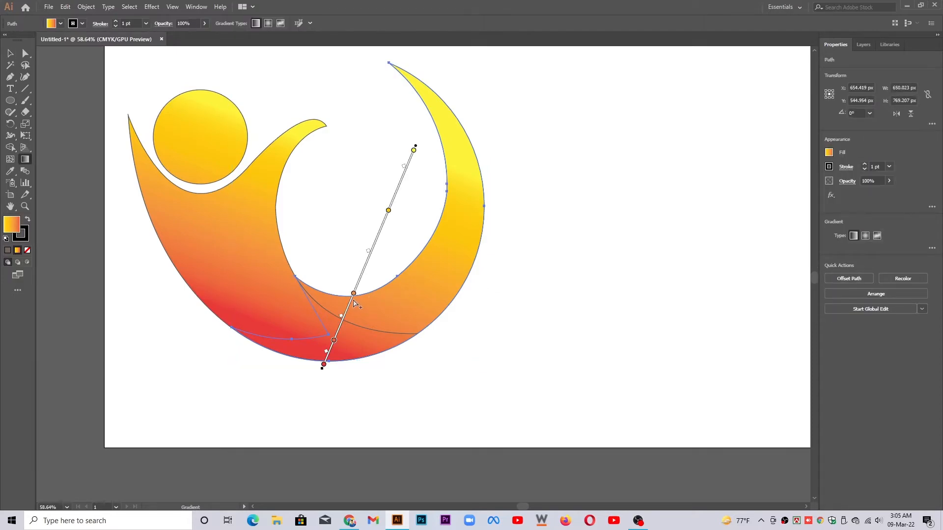
left_click_drag(511, 289, 468, 348)
left_click_drag(511, 289, 373, 354)
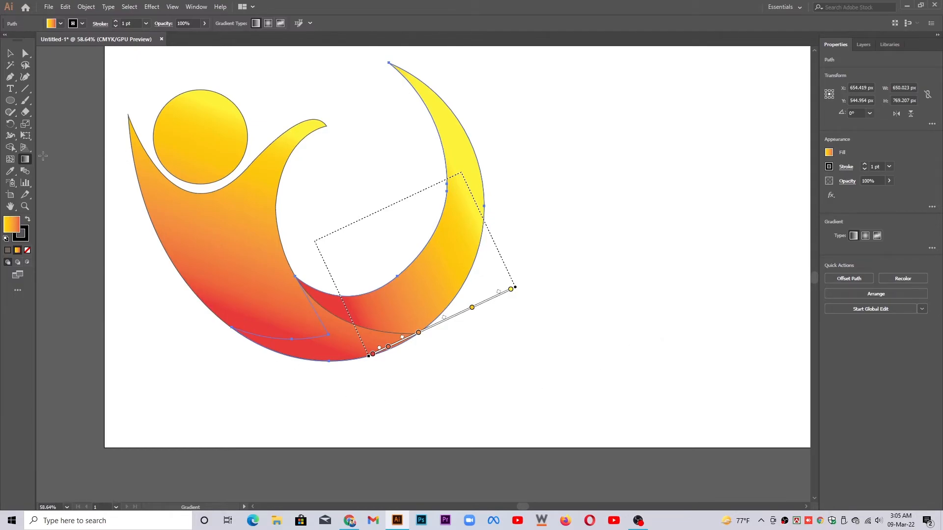
Redirect the figure's gradient diagonally down to the left, from yellow beyond the crescent's right edge to red below the figure
key("v")
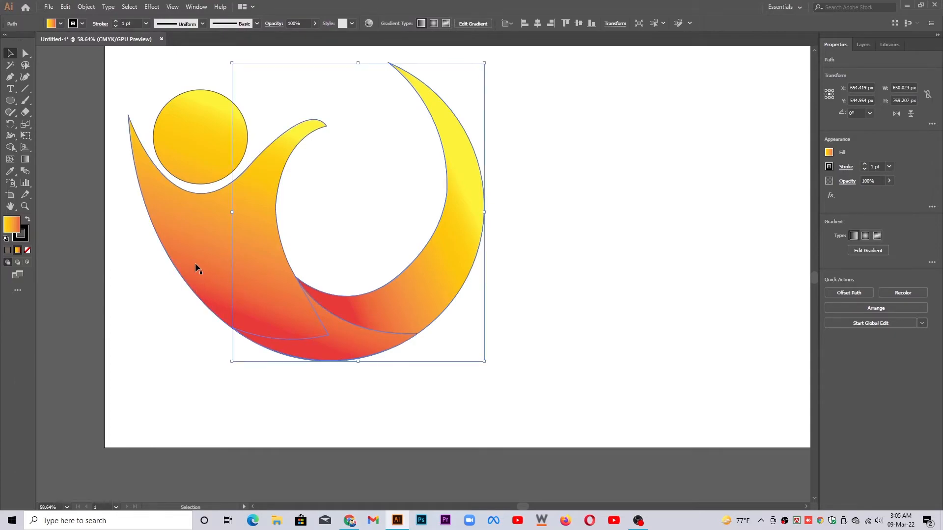
left_click(195, 263)
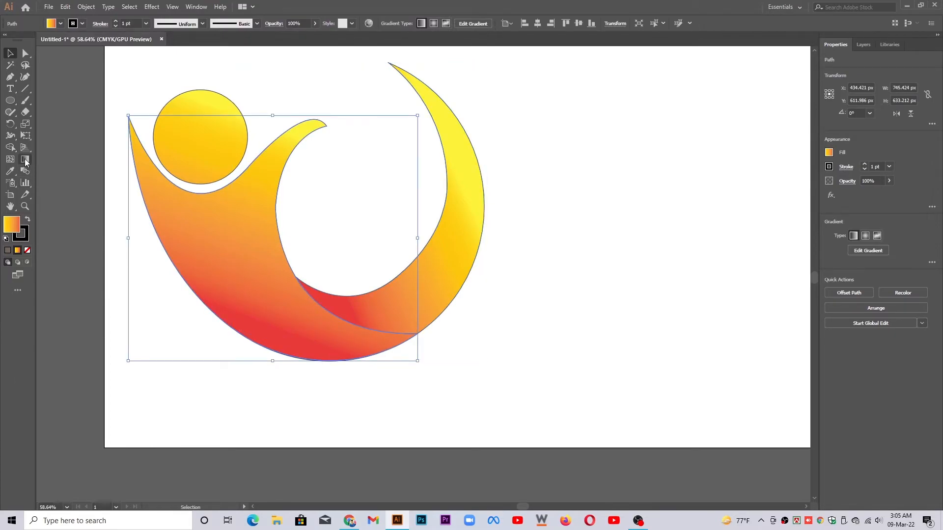
key("g")
mouse_move(522, 274)
left_mouse_down()
mouse_move(485, 325)
mouse_move(500, 309)
mouse_move(501, 281)
mouse_move(482, 349)
mouse_move(422, 411)
mouse_move(331, 447)
mouse_move(381, 466)
mouse_move(415, 413)
mouse_move(418, 421)
left_mouse_up()
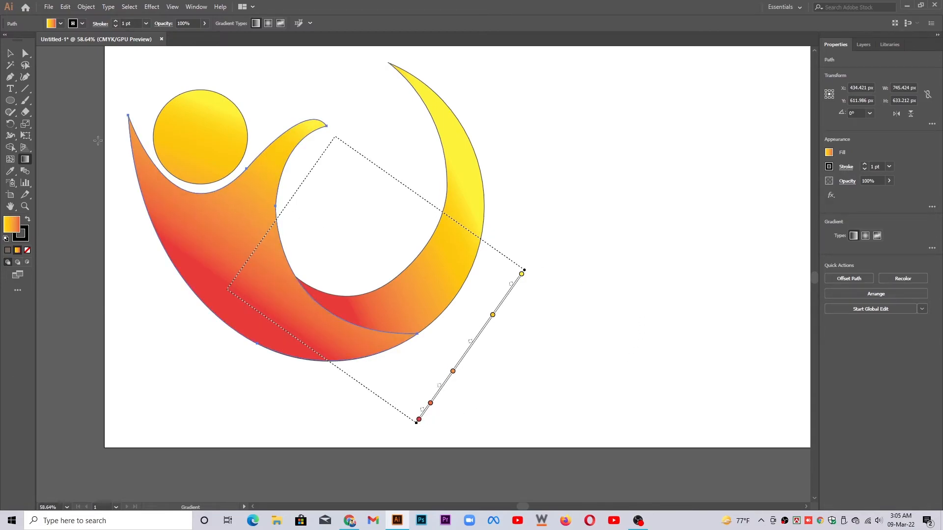
Redirect the round head's gradient along a long diagonal outside the circle so its fill becomes mostly red
left_click(10, 54)
left_click(212, 133)
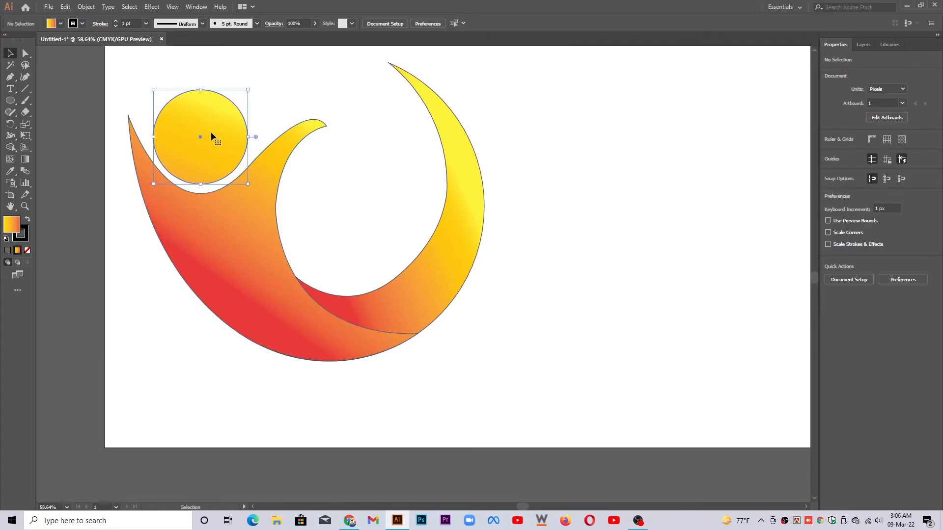
left_click(25, 160)
mouse_move(534, 201)
left_mouse_down()
mouse_move(531, 270)
mouse_move(433, 341)
mouse_move(302, 320)
mouse_move(252, 241)
mouse_move(207, 215)
mouse_move(231, 352)
mouse_move(316, 348)
mouse_move(379, 304)
mouse_move(365, 286)
mouse_move(368, 314)
mouse_move(434, 311)
mouse_move(464, 299)
mouse_move(479, 271)
mouse_move(285, 380)
mouse_move(358, 332)
left_mouse_up()
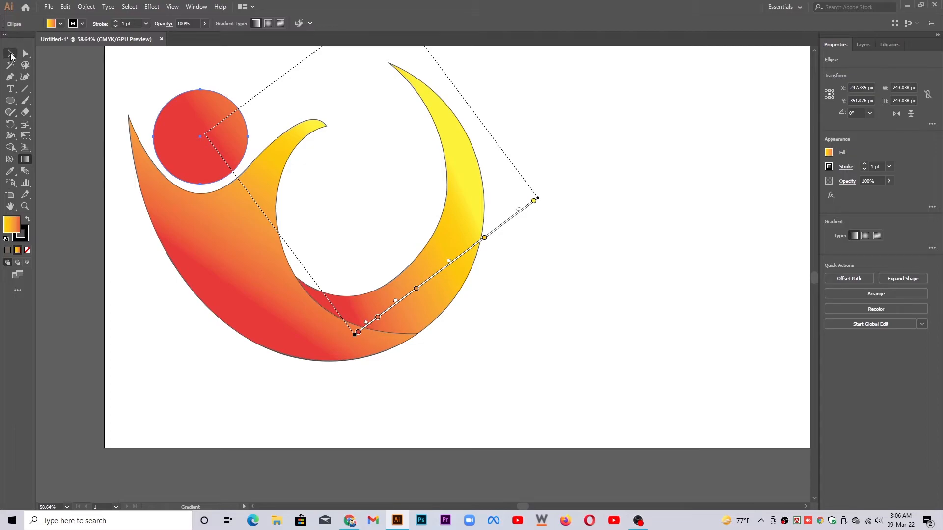
left_click(10, 54)
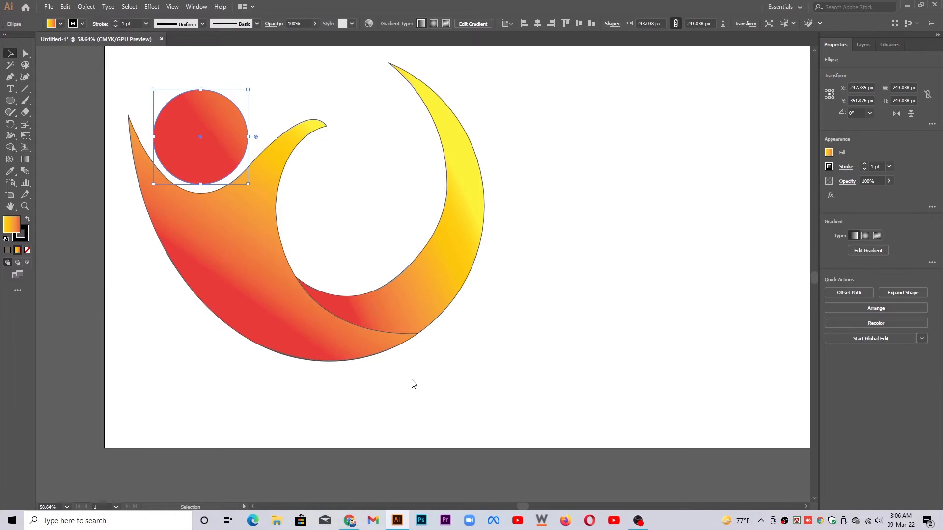
Create an area text frame beside the logo, clear its placeholder text and enlarge it to about 285 by 342 px
left_click(10, 88)
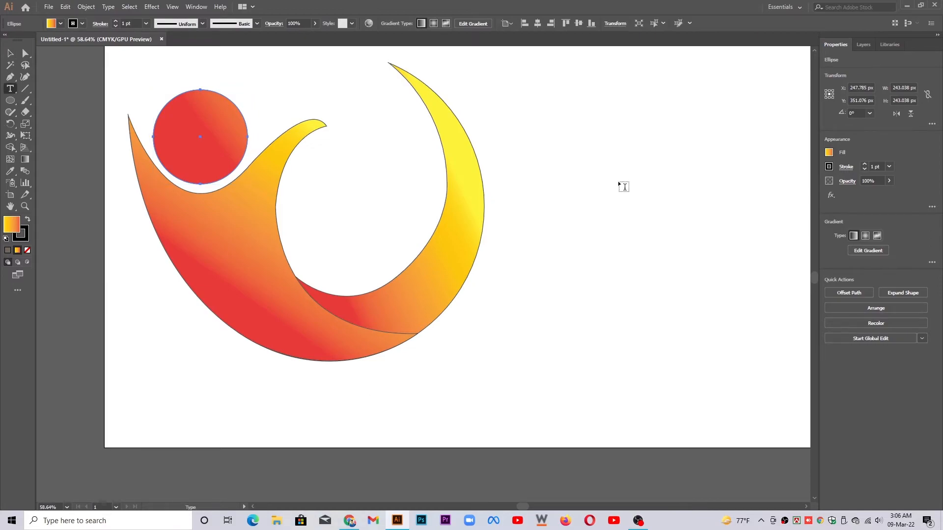
left_click_drag(577, 149, 604, 181)
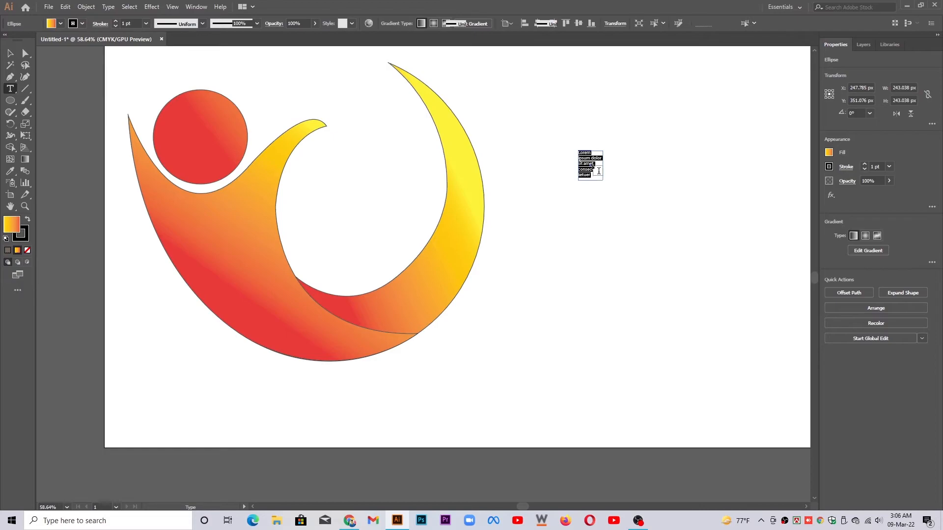
key("BackSpace")
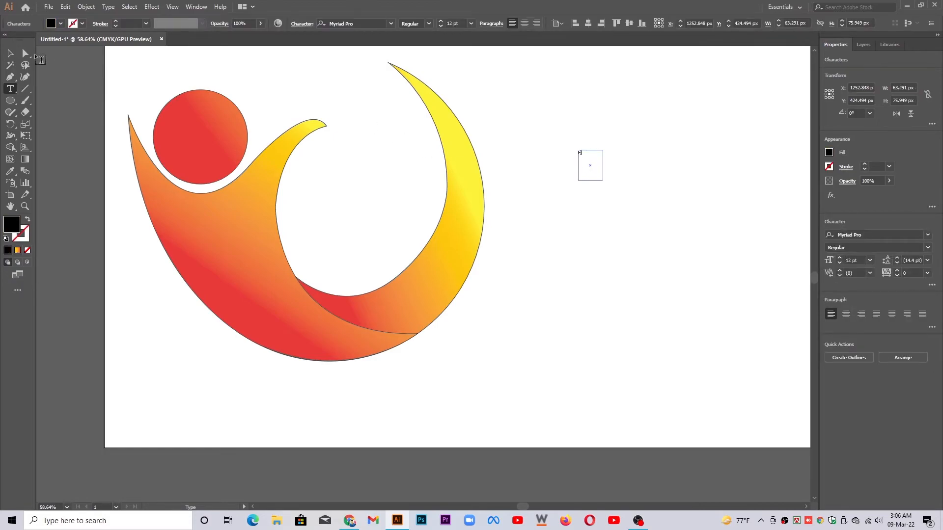
left_click(10, 53)
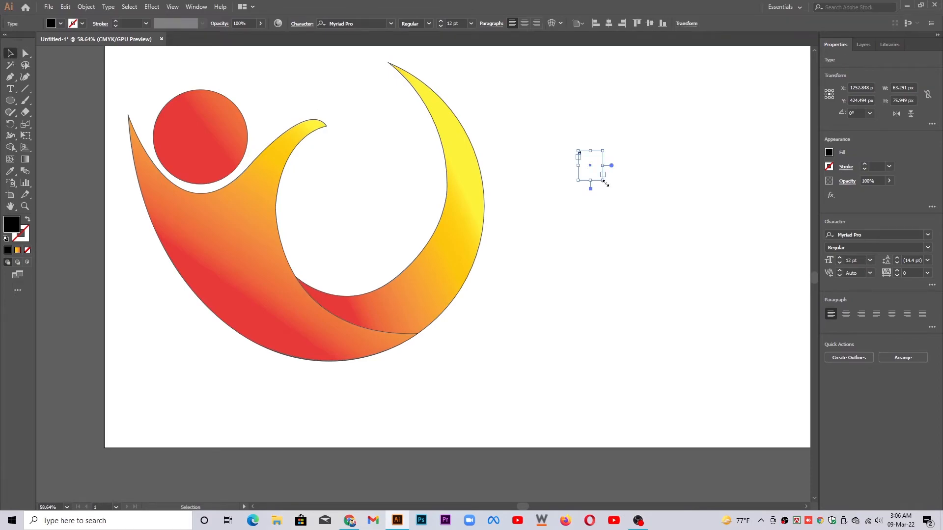
left_click_drag(605, 183, 696, 284)
Set the empty frame's font size to 50 pt and enter the text "SEE"
left_click(586, 155)
left_click(10, 88)
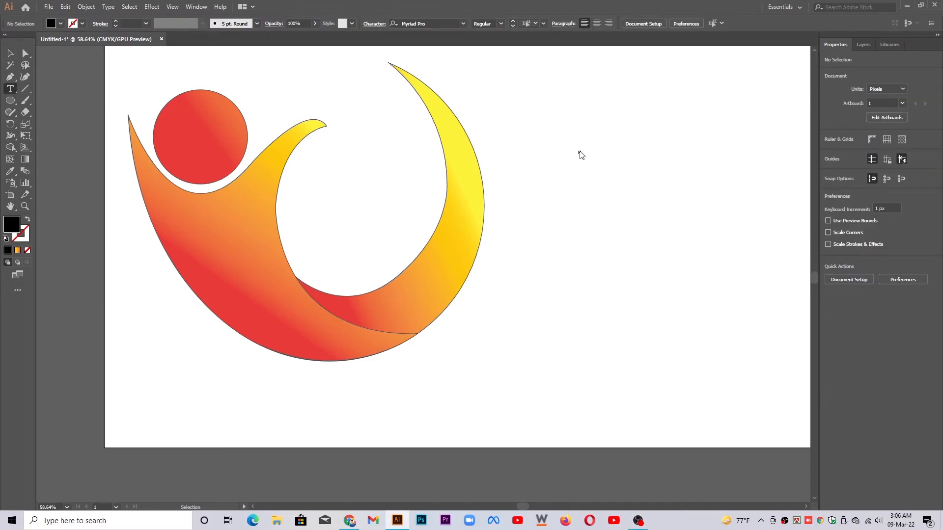
left_click(582, 155)
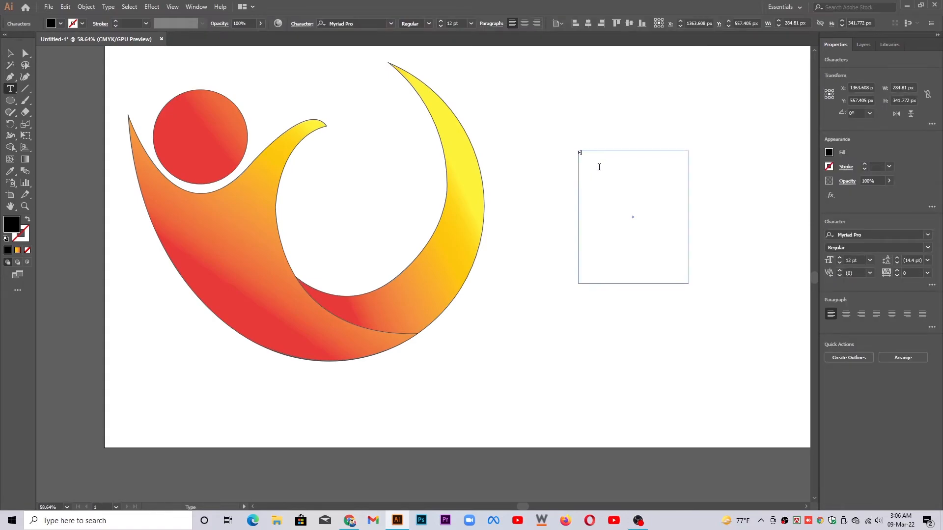
left_click(454, 23)
key("BackSpace")
key("BackSpace")
type("50")
key("Return")
type("SEE")
Enlarge the text frame on both sides and downward to about 739 by 623 px
left_click(10, 53)
left_click_drag(691, 218, 796, 218)
left_click_drag(578, 217, 509, 217)
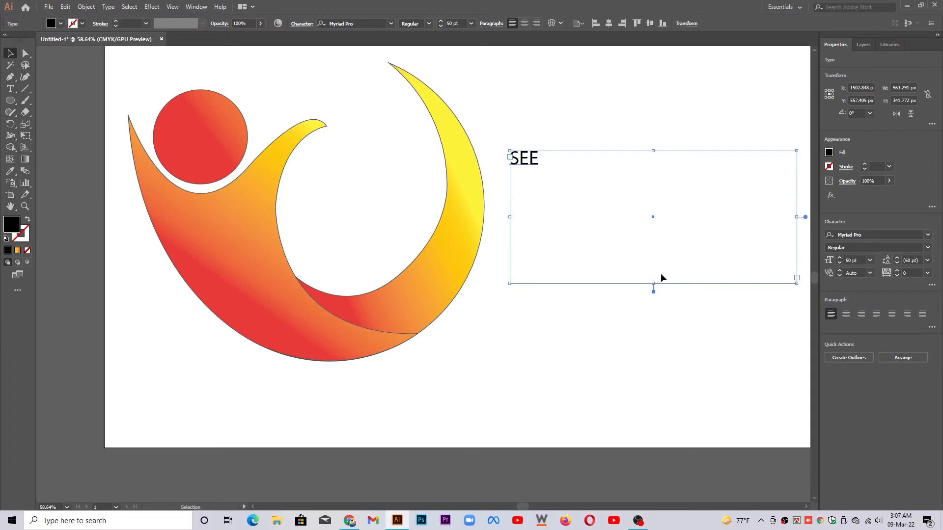
left_click_drag(654, 284, 670, 399)
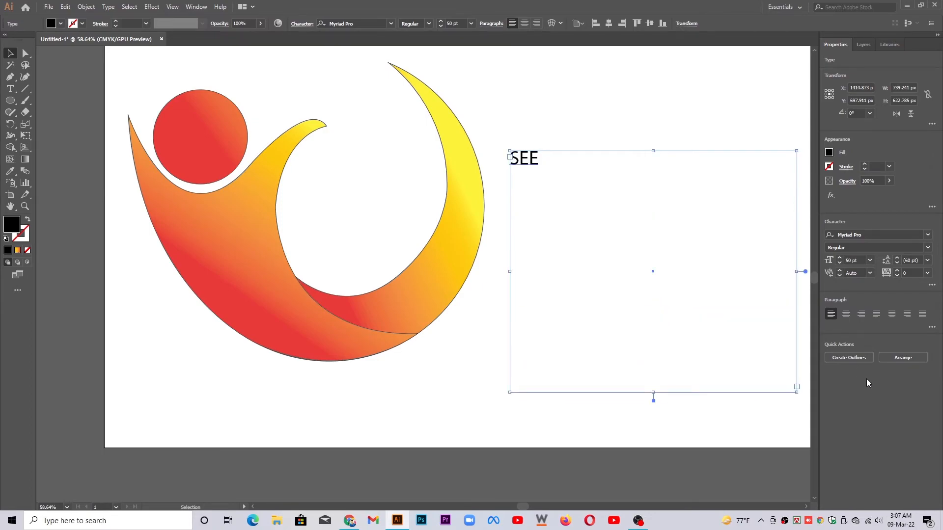
Rewrite the frame's text as "See my Channel to eatch more video"
left_click(10, 88)
left_click(532, 161)
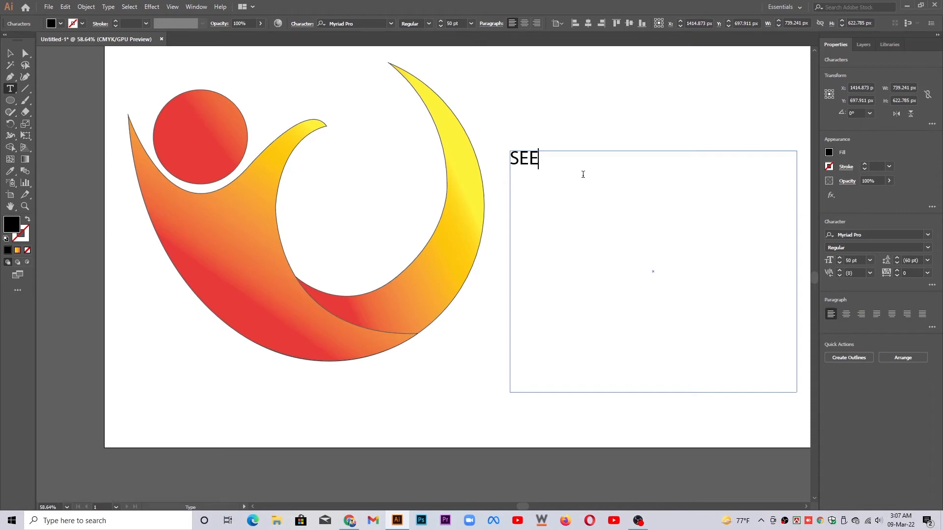
key("BackSpace")
key("BackSpace")
type("ee My")
key("BackSpace")
key("BackSpace")
type("my Ch")
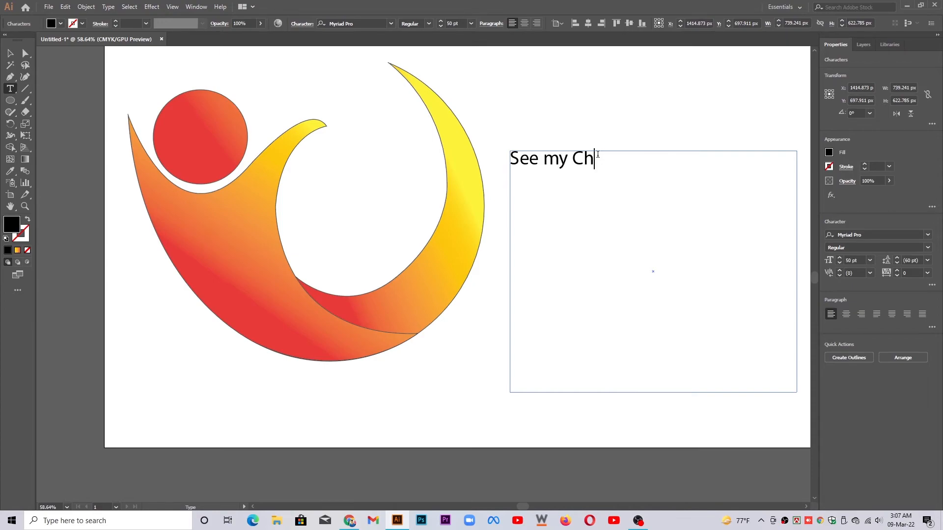
type("annel to e")
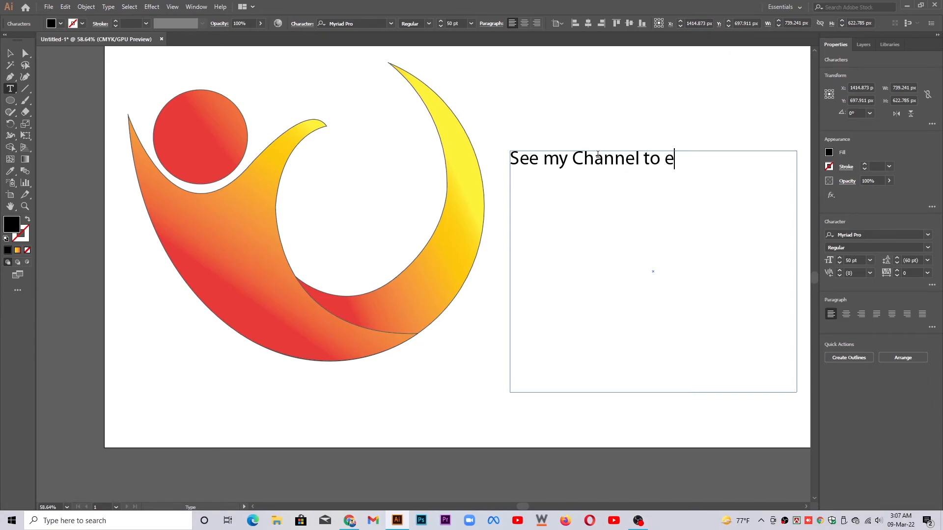
type("atch more ")
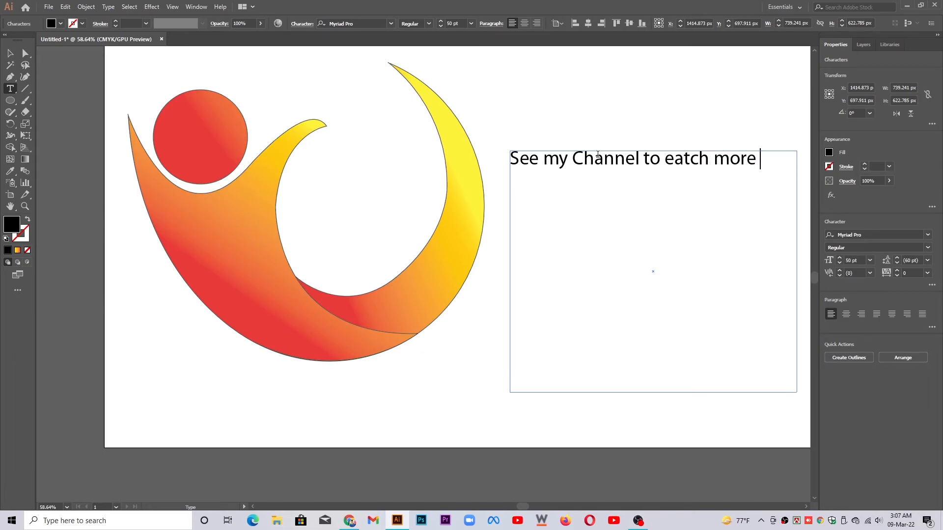
type("videp")
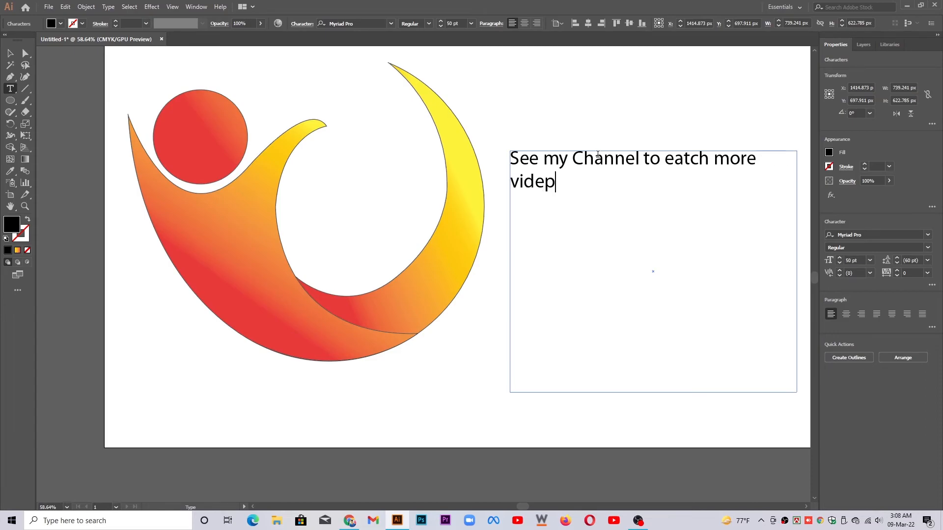
key("BackSpace")
type("o")
Widen the text frame toward the logo to about 772 px and append the word "tutorial" to the sentence
left_click(10, 53)
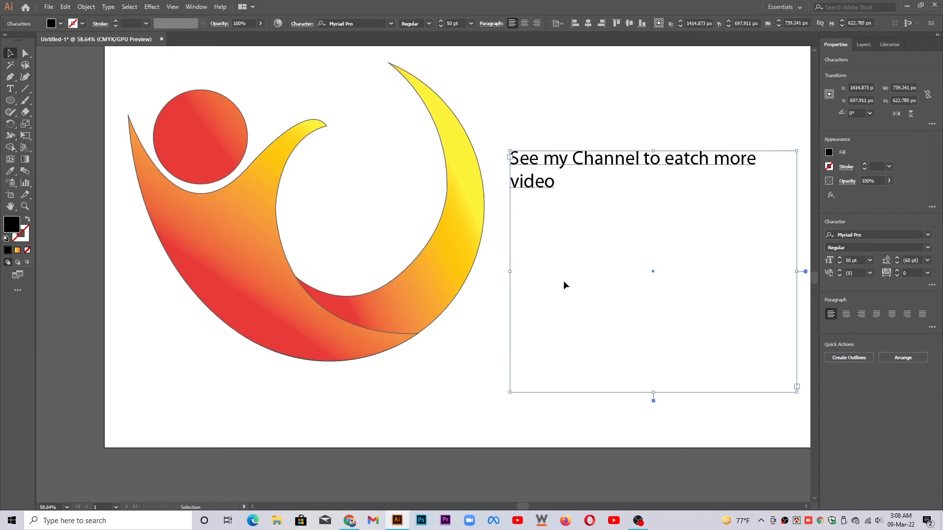
left_click_drag(510, 271, 497, 271)
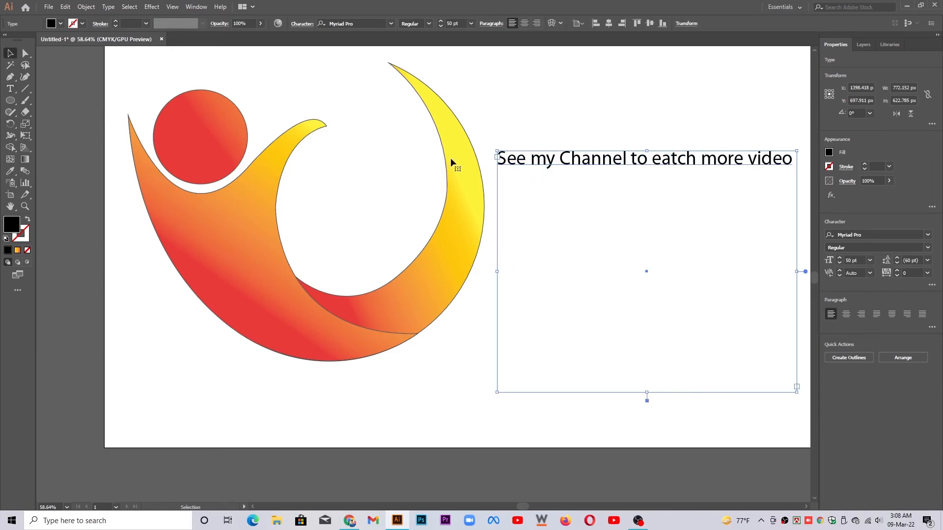
left_click(10, 88)
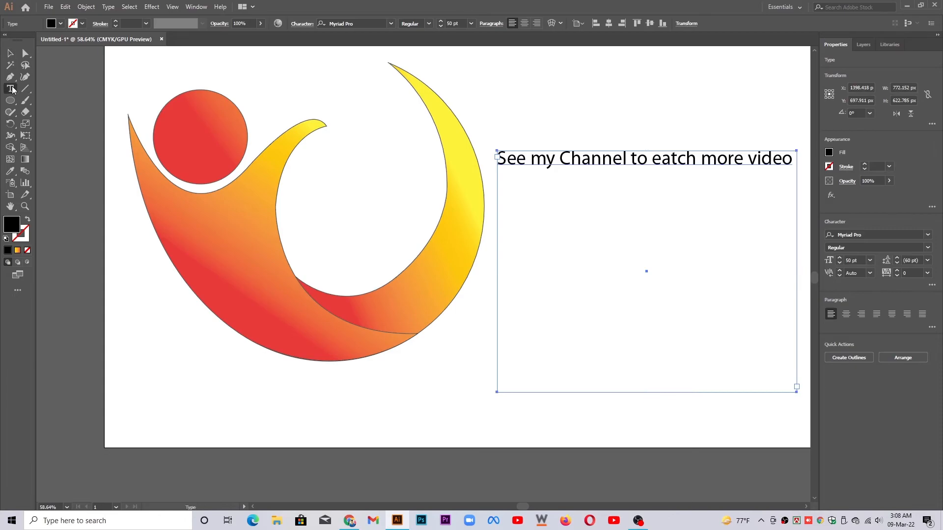
left_click(790, 159)
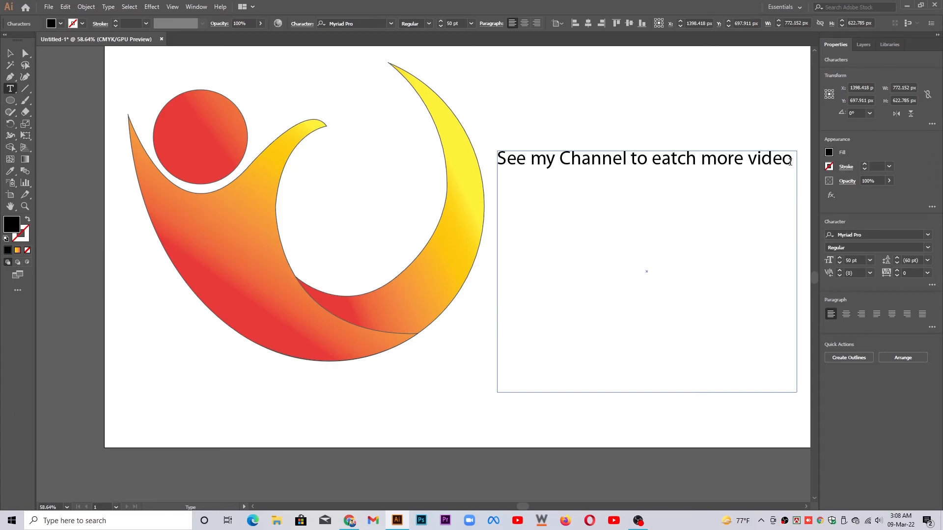
type("tutorial")
Start a new paragraph below "tutorial" beginning with "Like and Share + Subscribe to get"
key("Return")
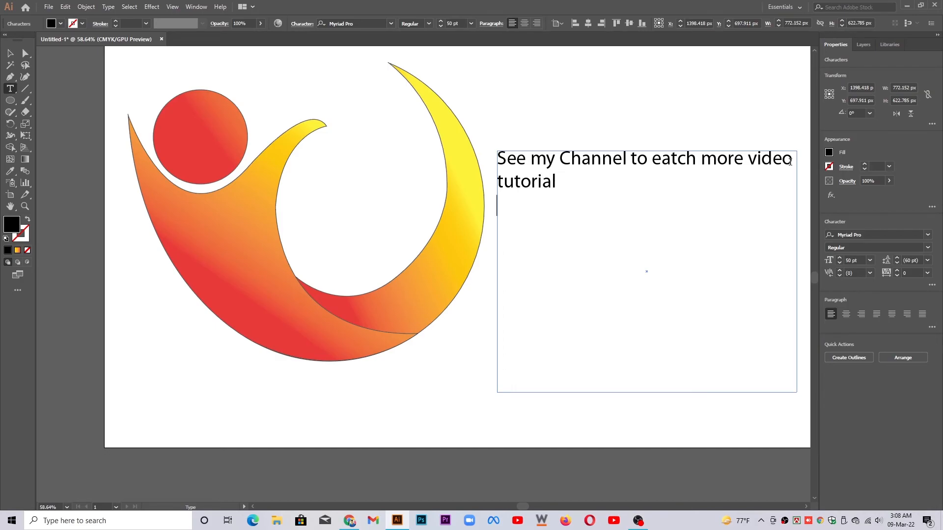
type("l")
key("BackSpace")
type("Like and ")
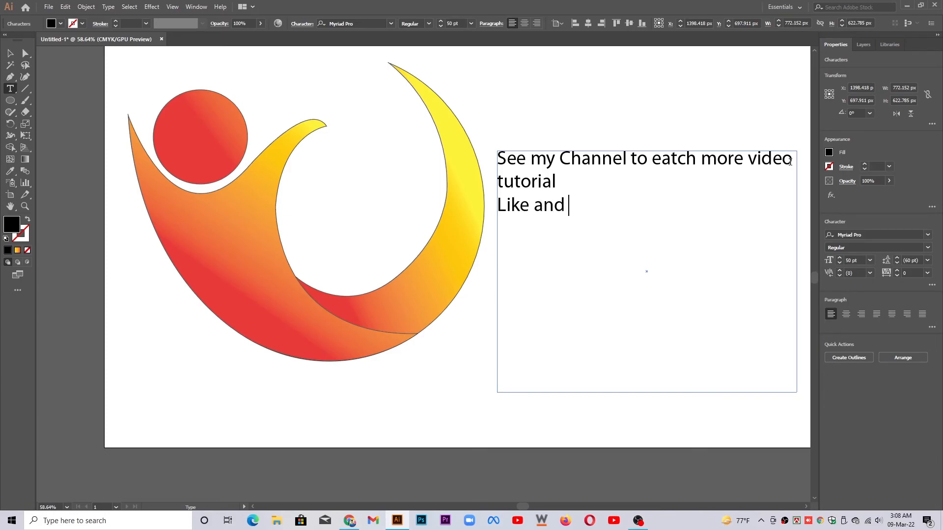
type("Share + ")
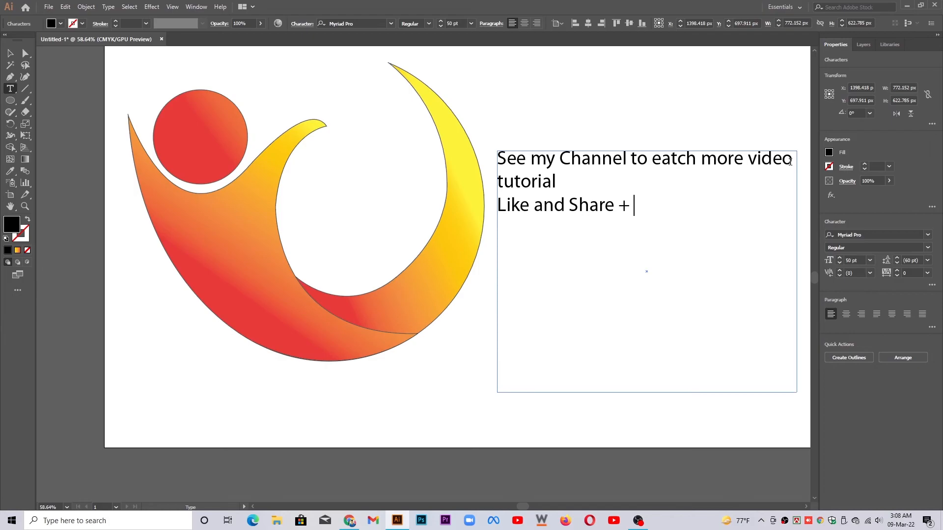
type("Subscribe")
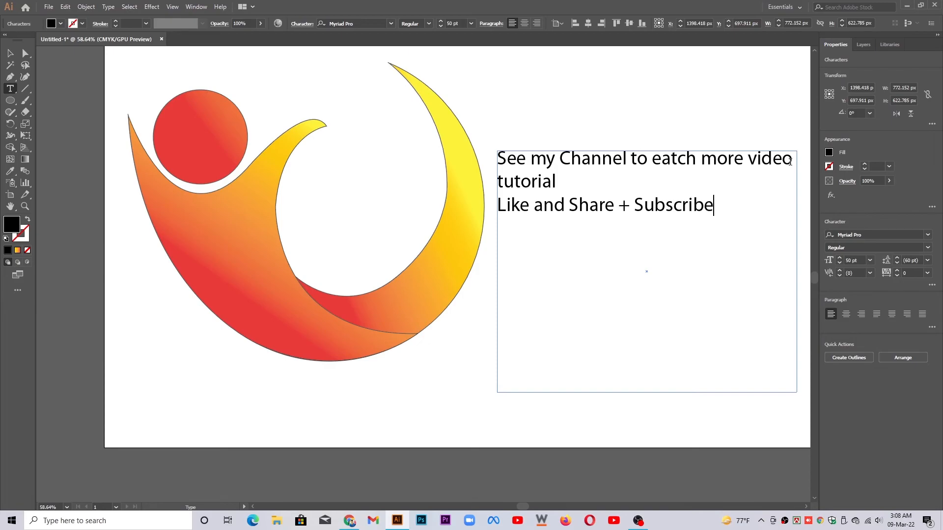
type(" to get nr=")
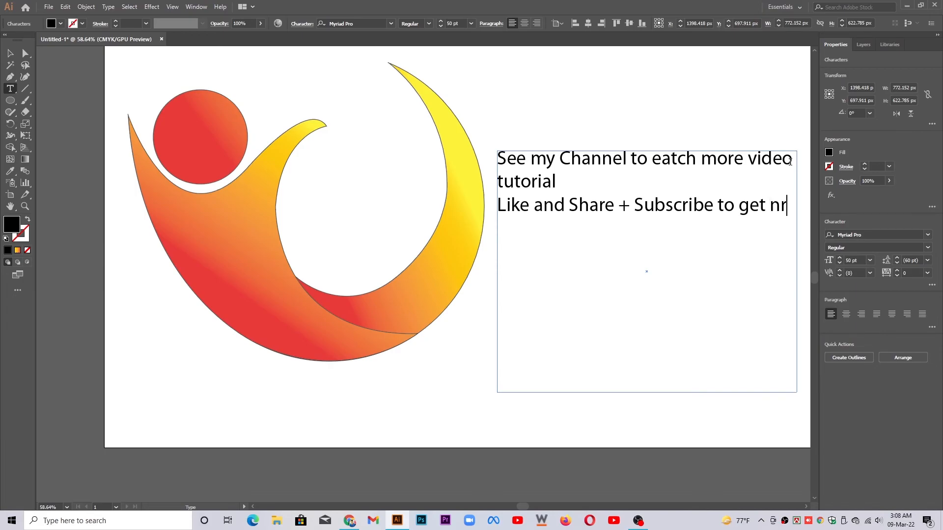